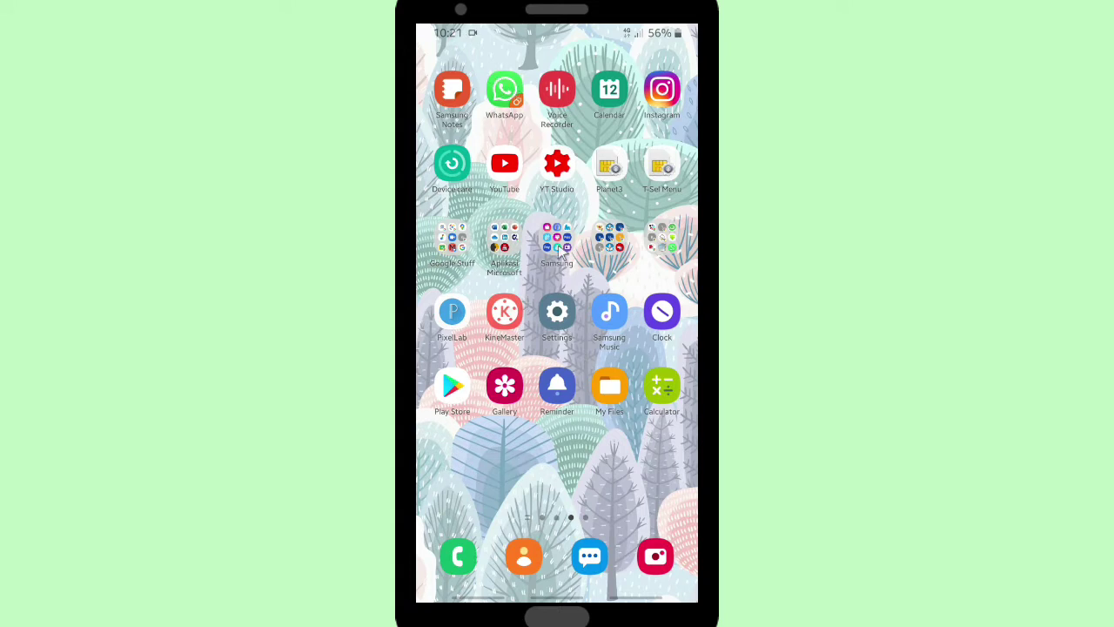
# - Open WhatsApp's Settings > Notifications page and scroll down toward the Calls section
pyautogui.click(507, 90)
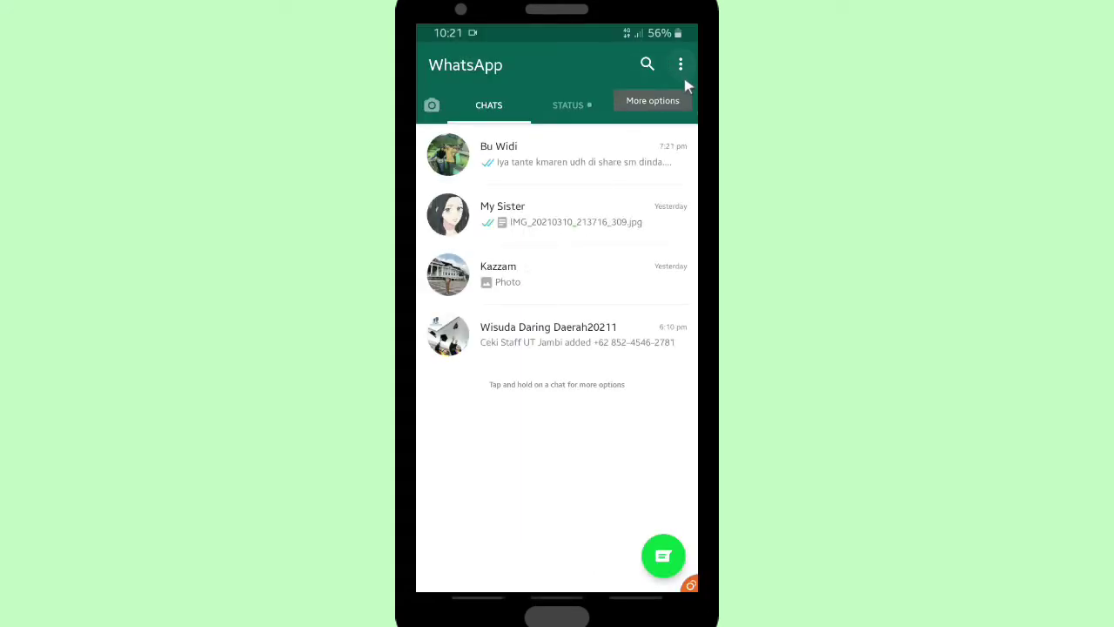
pyautogui.click(681, 68)
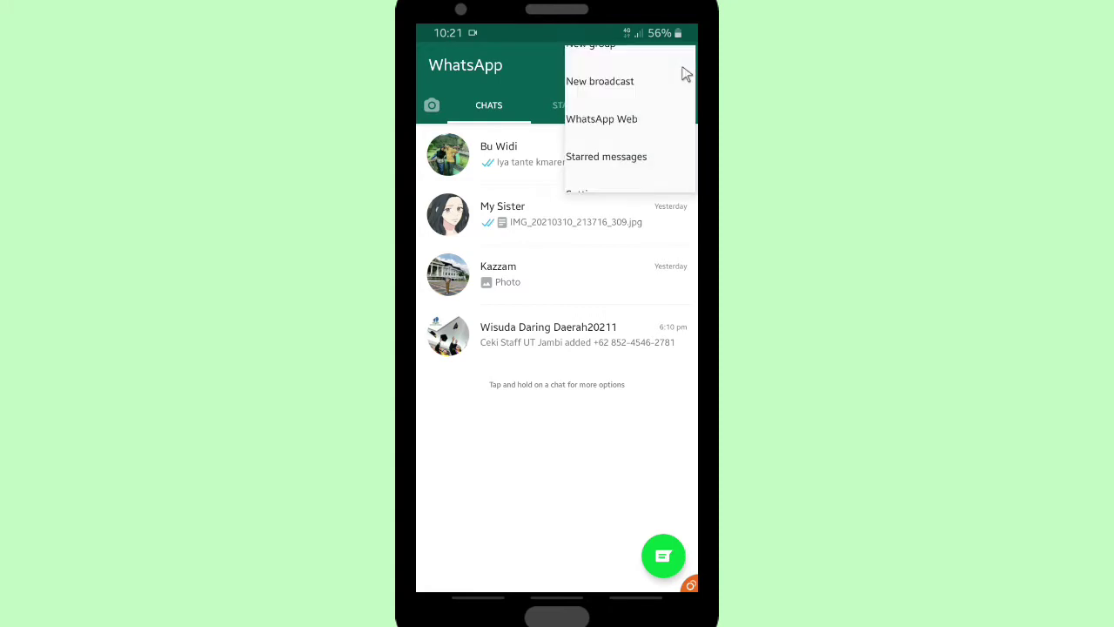
pyautogui.click(593, 220)
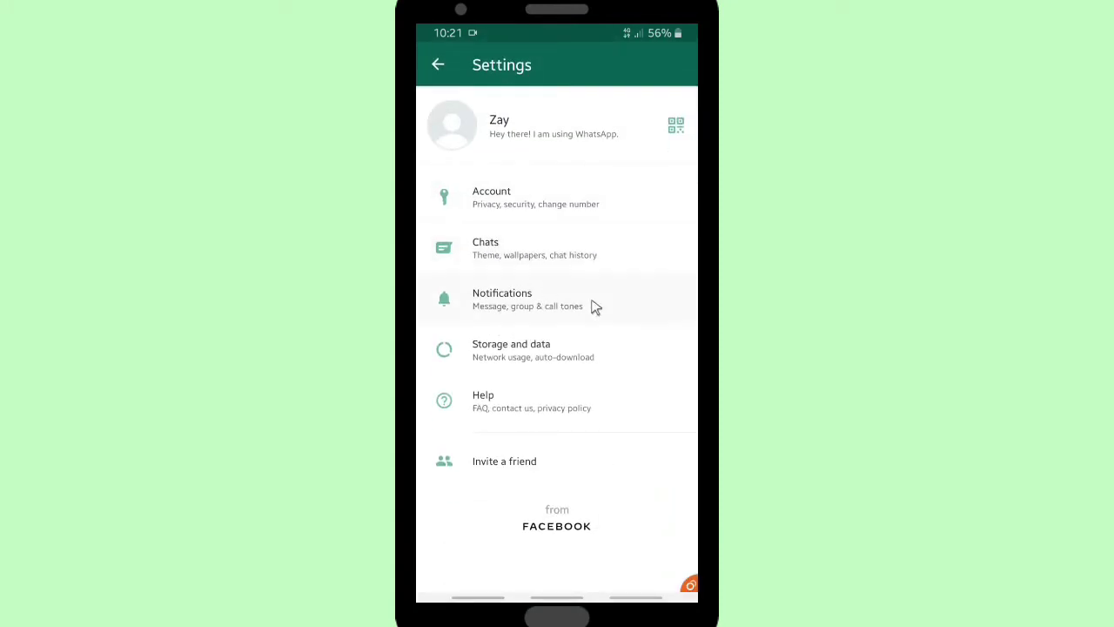
pyautogui.click(567, 312)
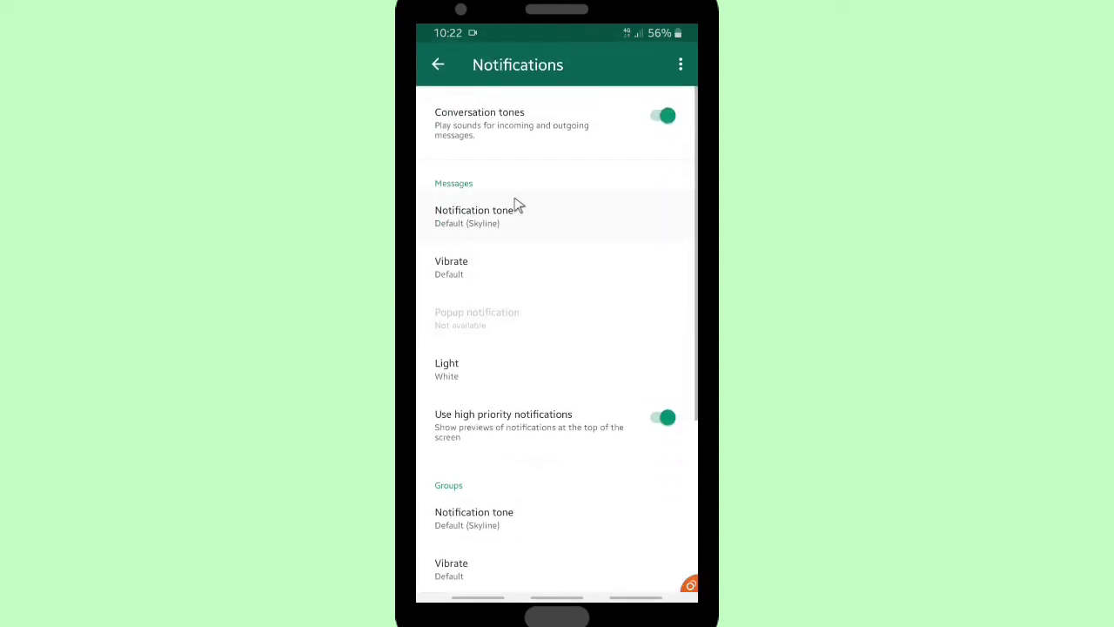
pyautogui.scroll(-5, 467, 496)
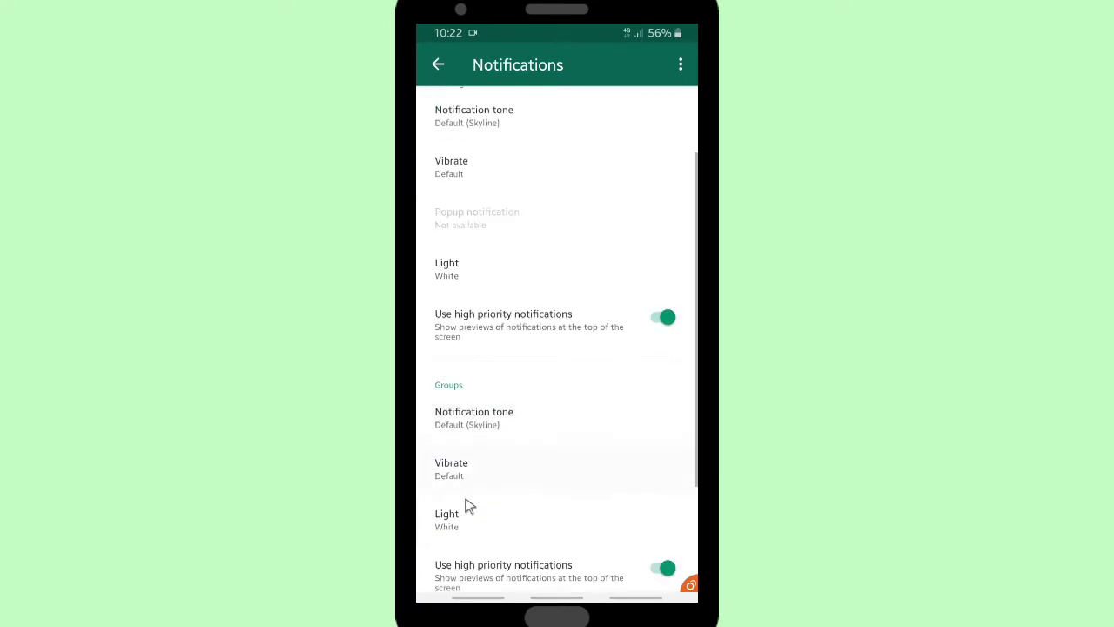
# - Set the WhatsApp call ringtone to Smooth Wave
pyautogui.click(560, 522)
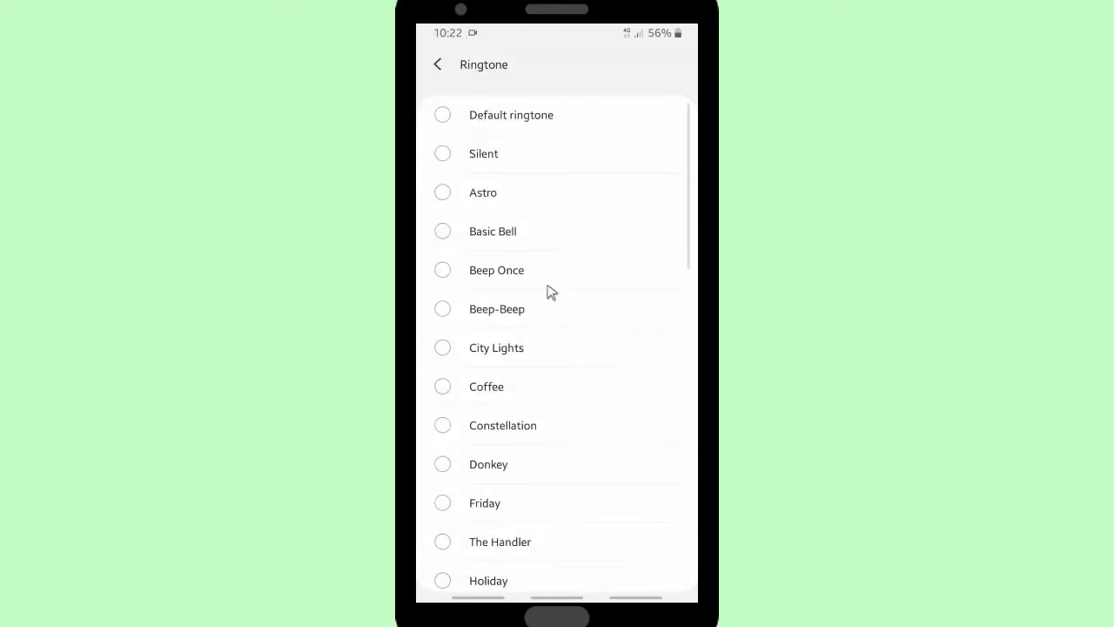
pyautogui.scroll(-10, 551, 291)
pyautogui.scroll(-5, 554, 291)
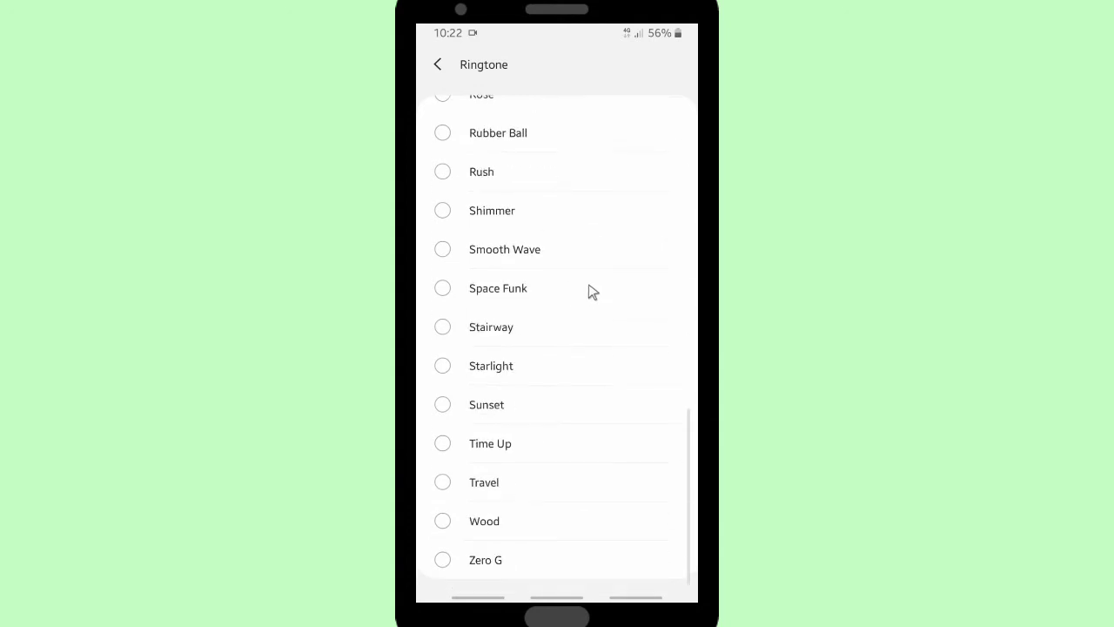
pyautogui.click(550, 254)
pyautogui.click(440, 64)
# - Reopen the call ringtone list, browse the options, and close it without changes
pyautogui.click(463, 531)
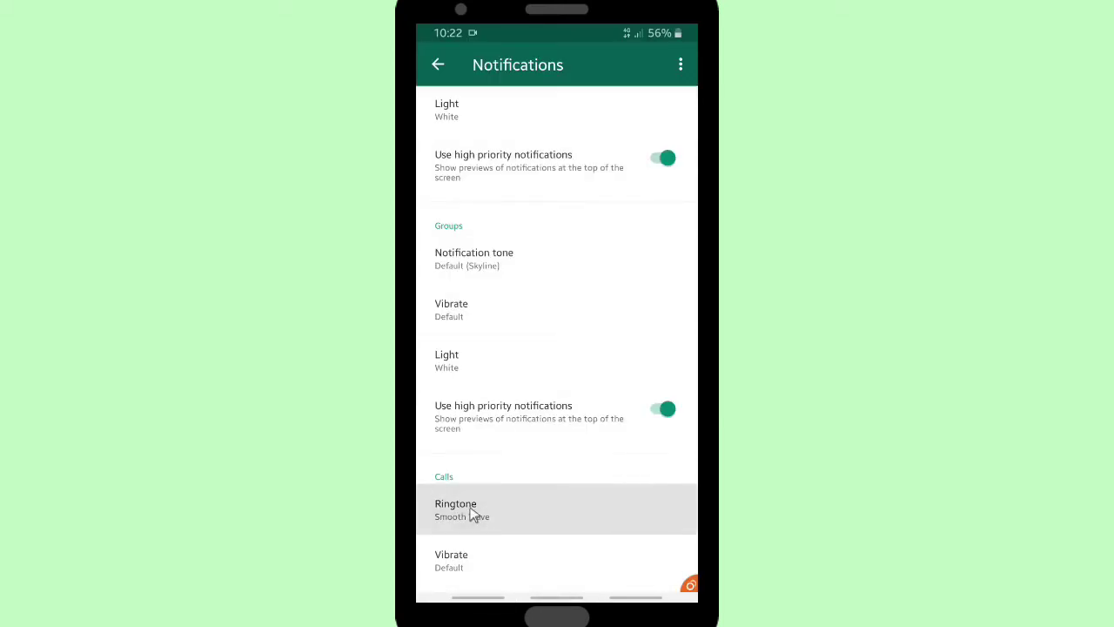
pyautogui.scroll(5, 574, 139)
pyautogui.scroll(3, 571, 142)
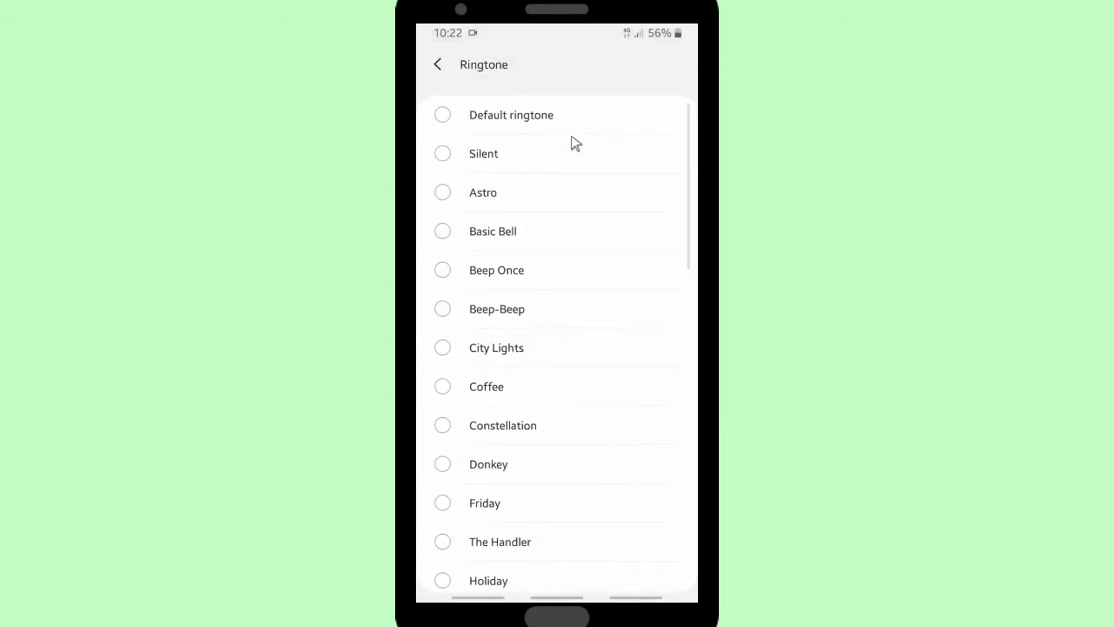
pyautogui.scroll(-3, 575, 179)
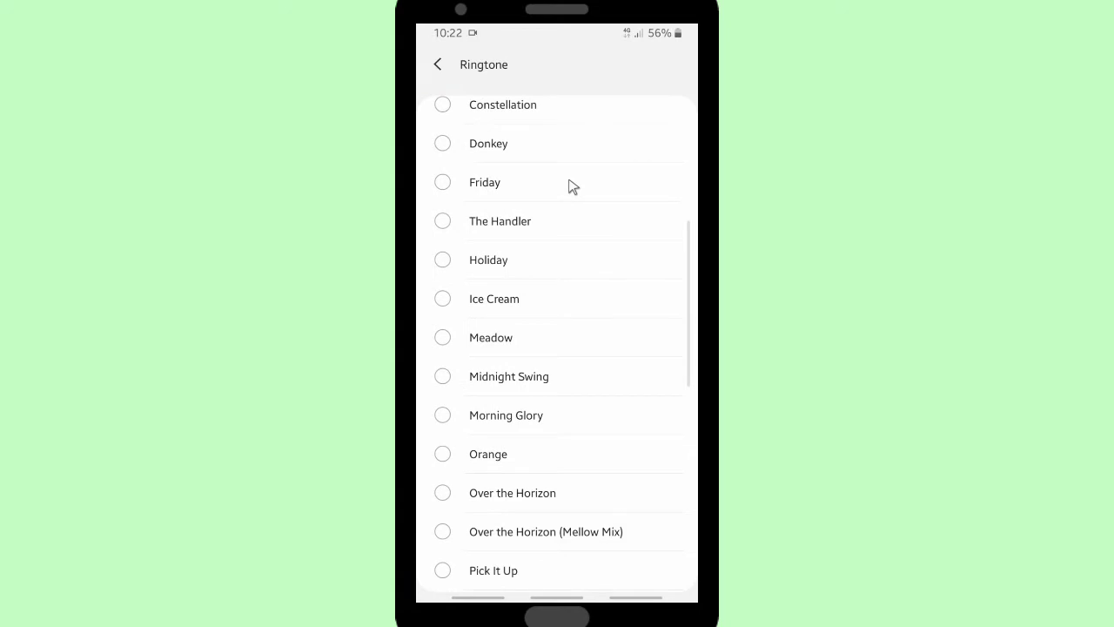
pyautogui.scroll(3, 574, 188)
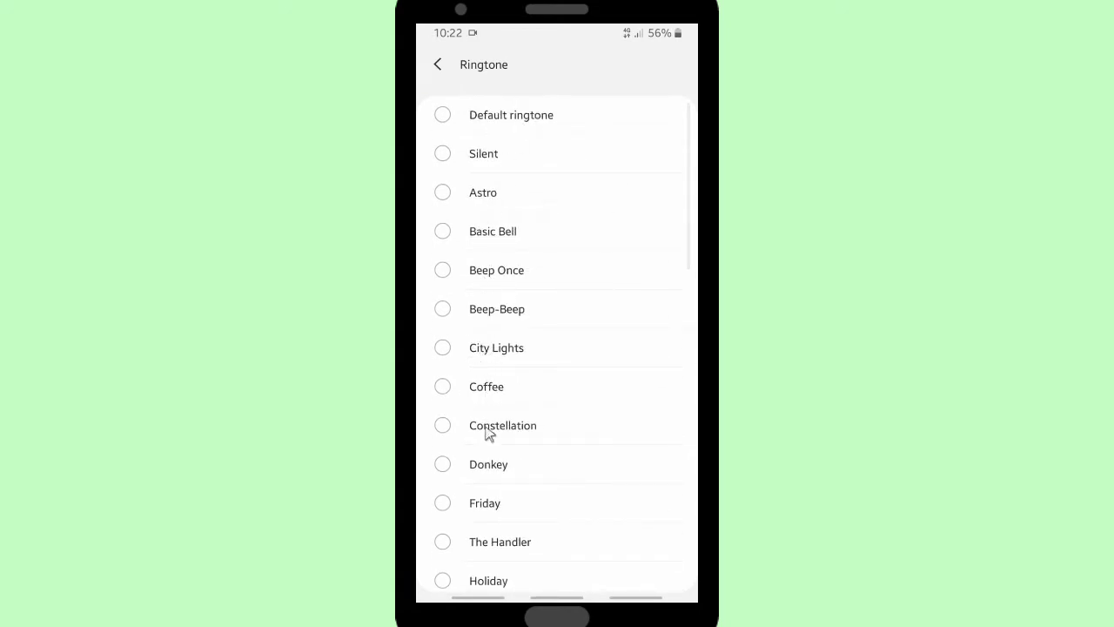
pyautogui.scroll(-10, 489, 532)
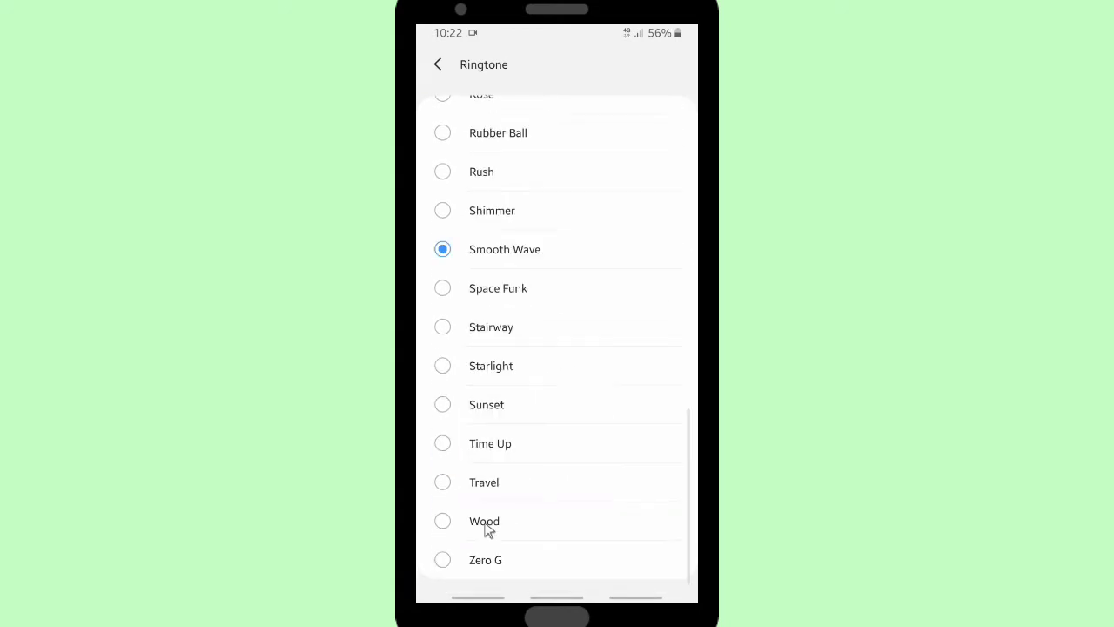
pyautogui.click(438, 65)
# - Back out of Settings and the chats list to the Android home screen
pyautogui.click(440, 65)
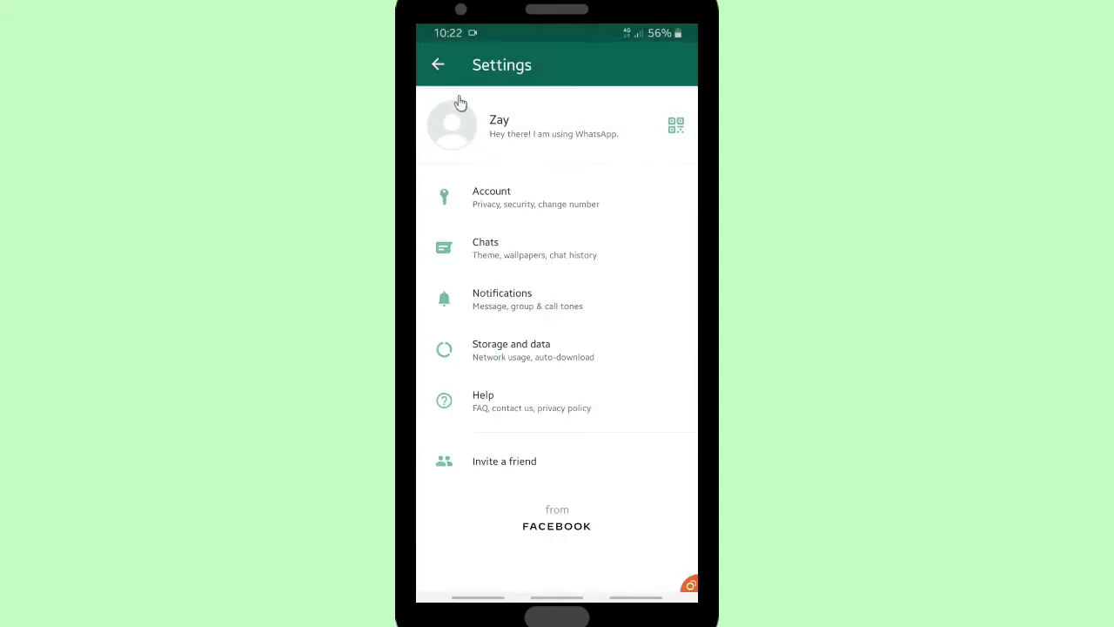
pyautogui.rightClick(577, 388)
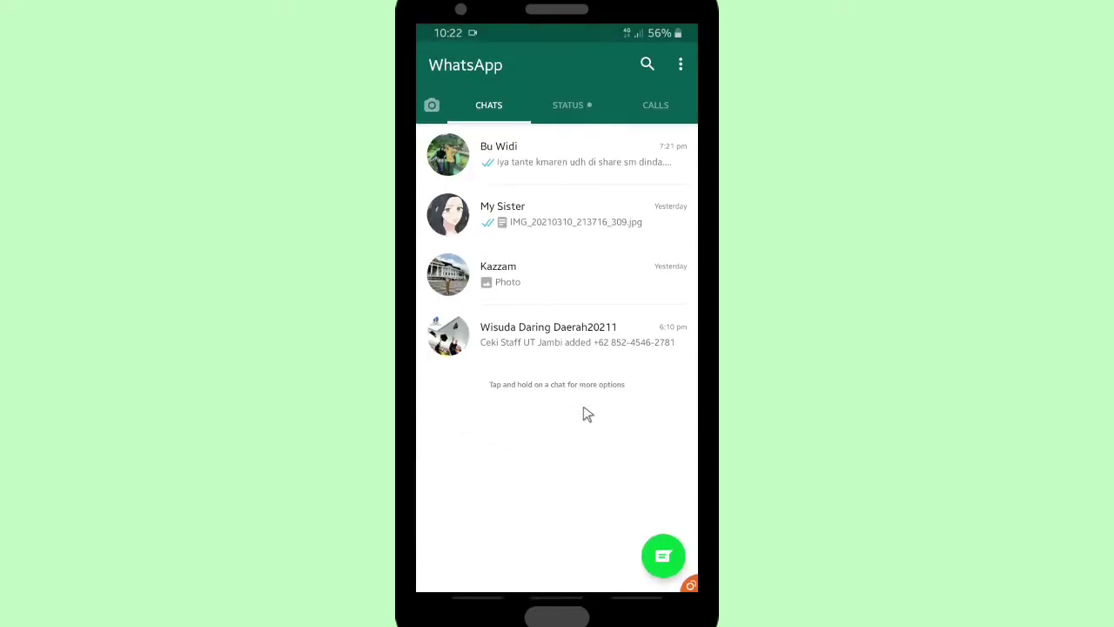
pyautogui.rightClick(583, 409)
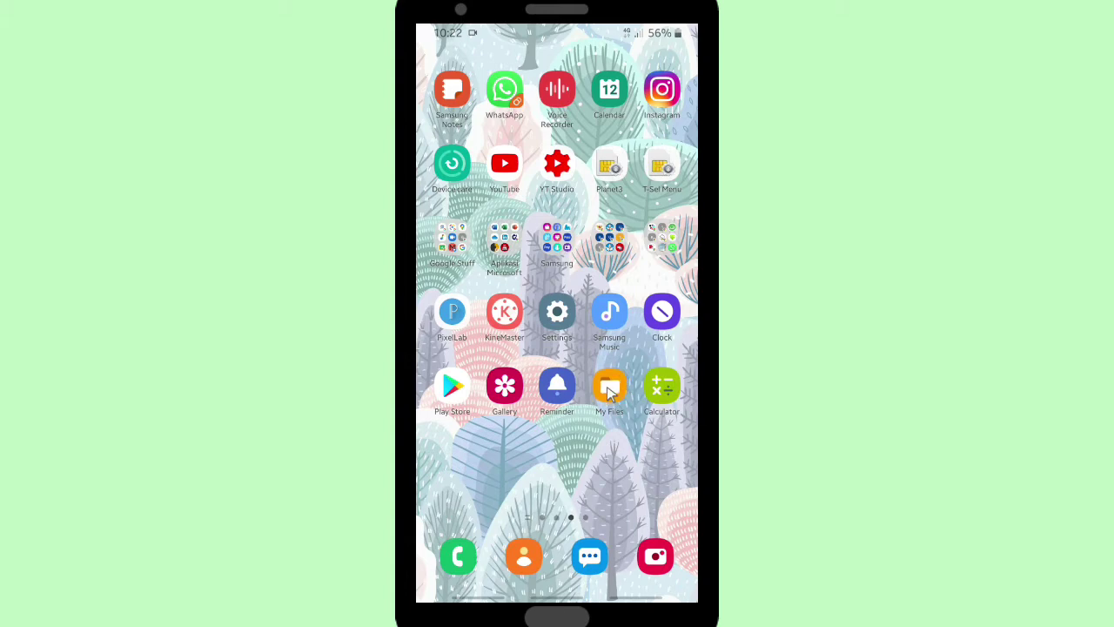
# - Launch My Files and navigate to Internal storage > WhatsApp > Media
pyautogui.click(608, 390)
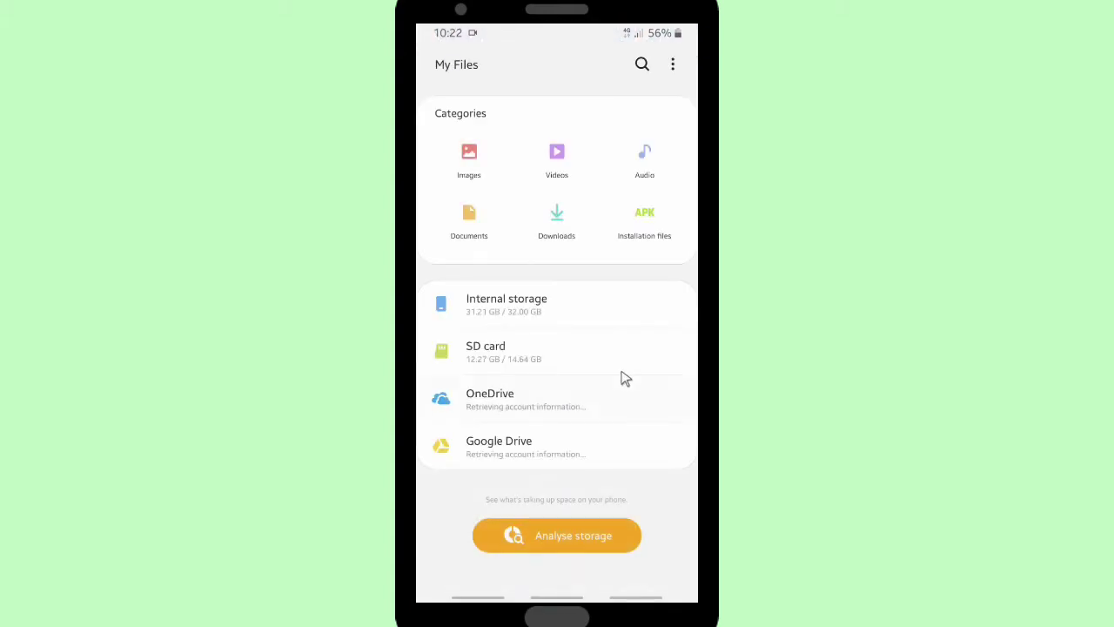
pyautogui.click(597, 311)
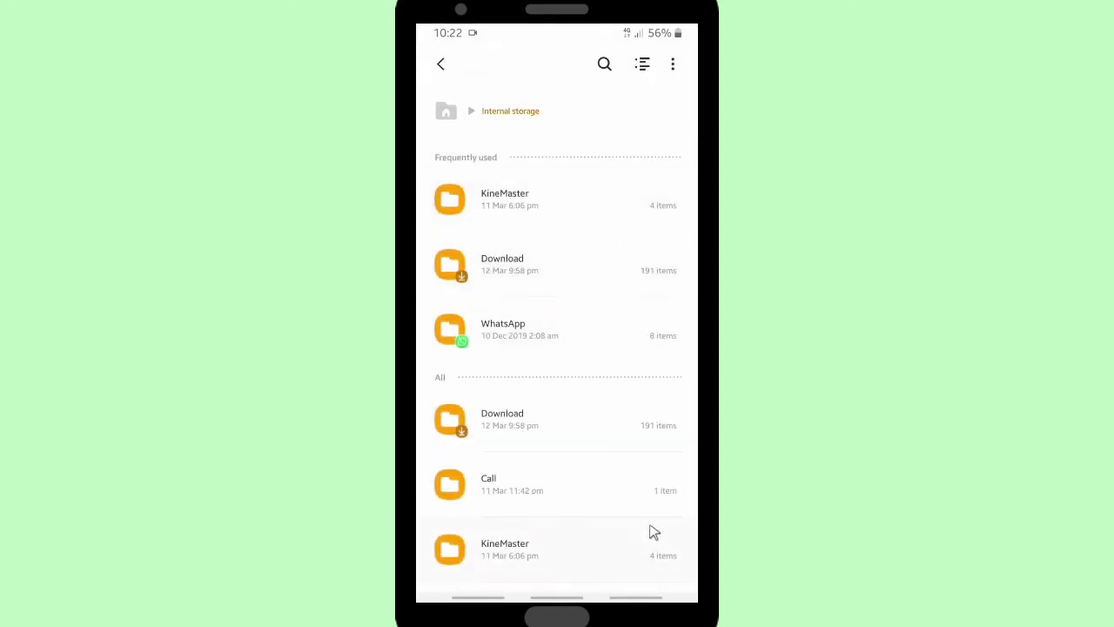
pyautogui.click(500, 328)
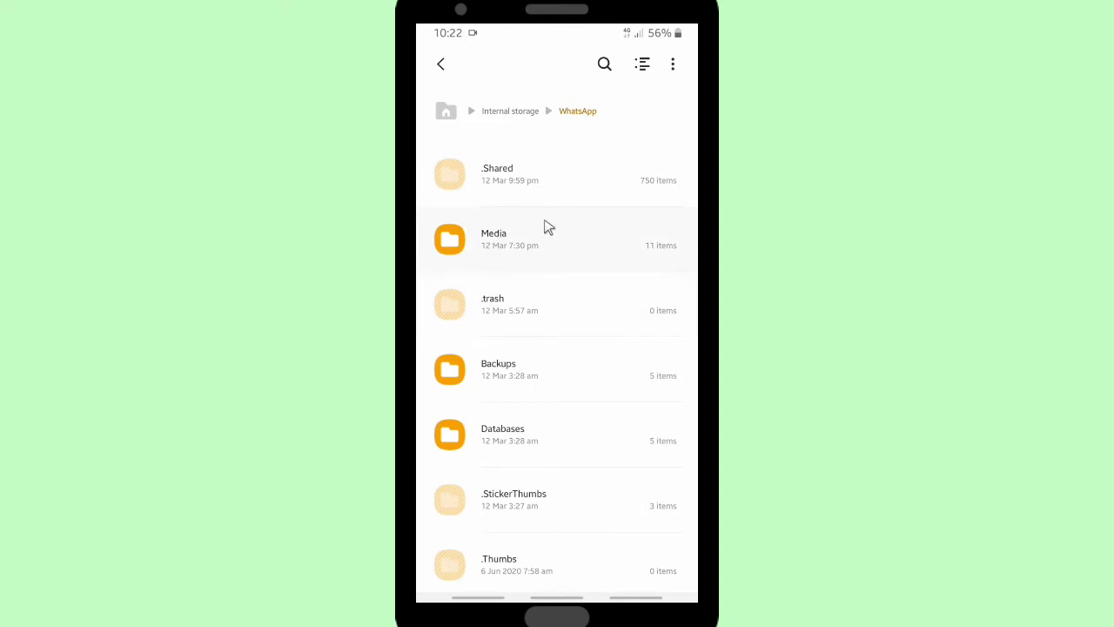
pyautogui.click(527, 245)
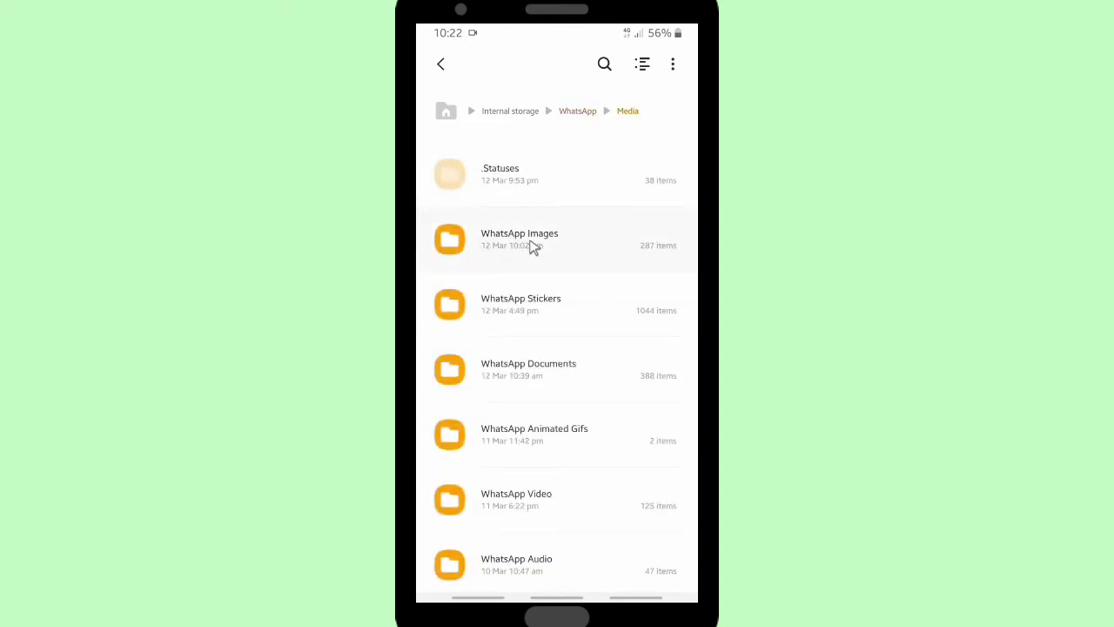
pyautogui.scroll(-3, 533, 247)
pyautogui.scroll(5, 534, 254)
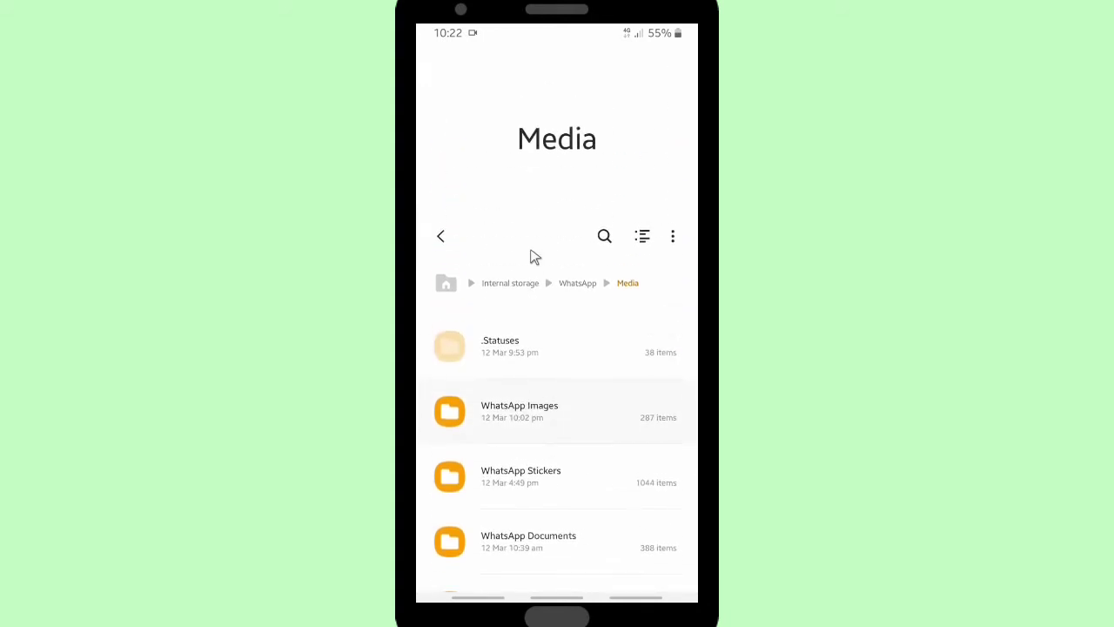
# - Create a new folder named 'Ringtones' inside WhatsApp's Media folder
pyautogui.click(672, 243)
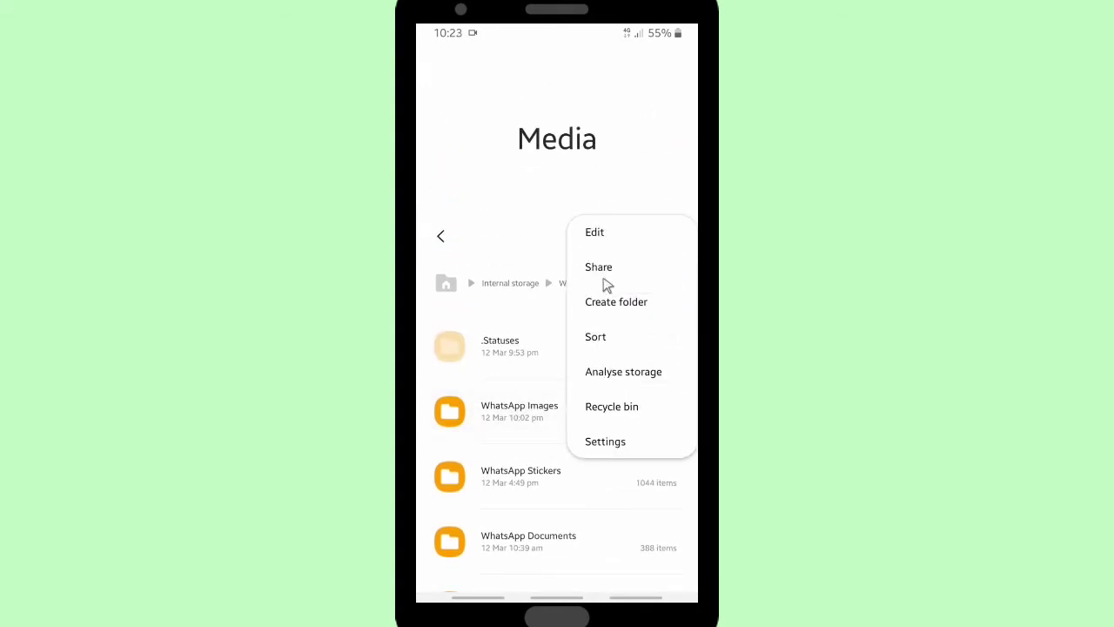
pyautogui.click(610, 311)
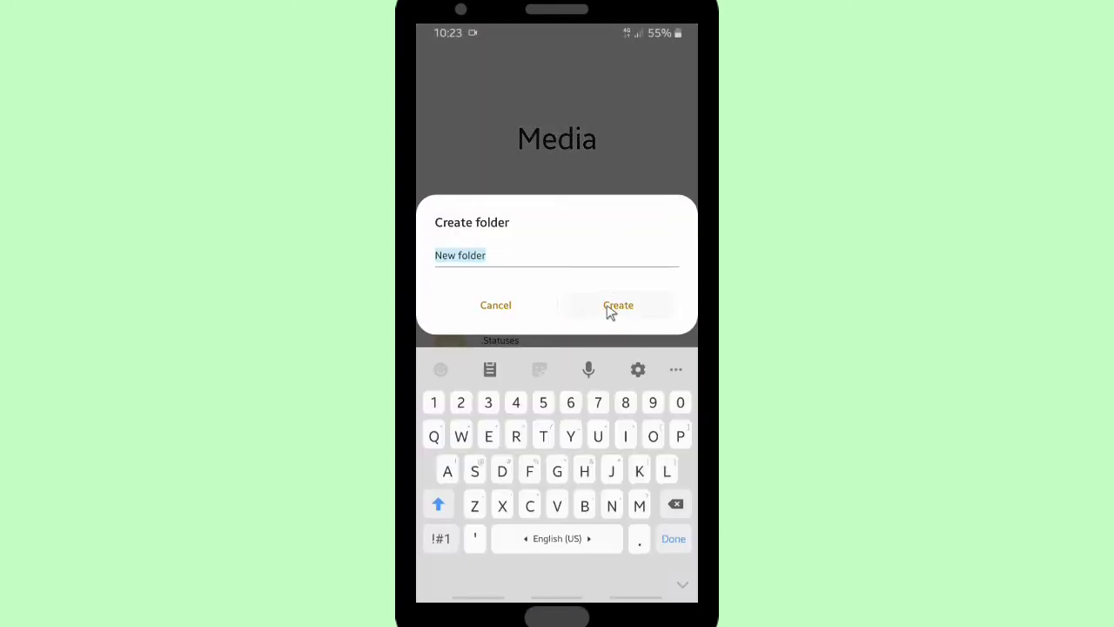
pyautogui.write('R')
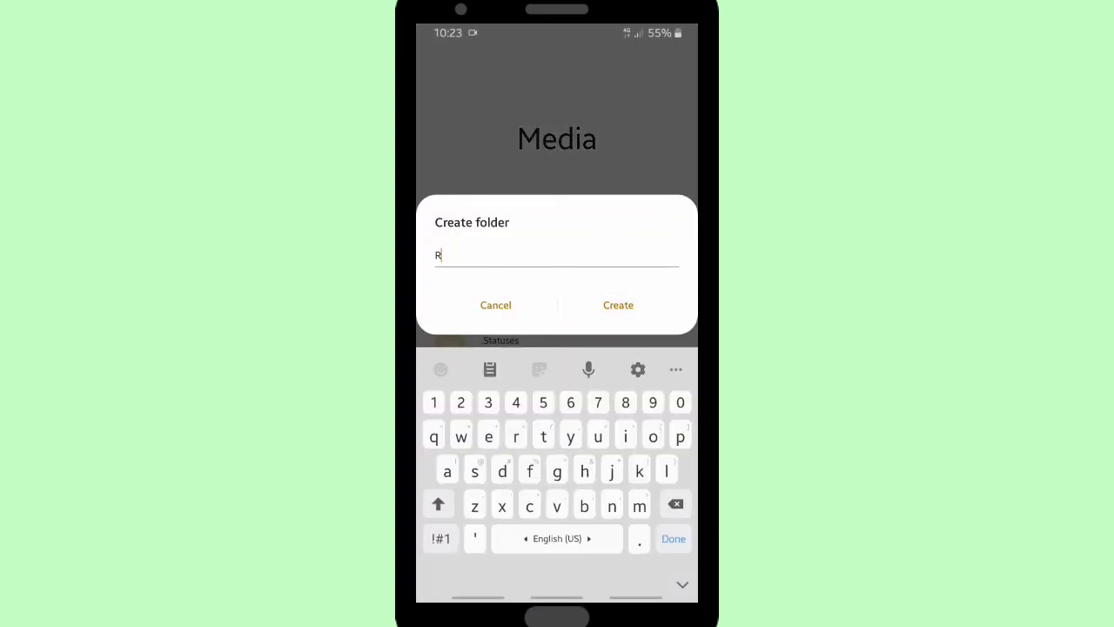
pyautogui.write('ingtones')
pyautogui.click(618, 307)
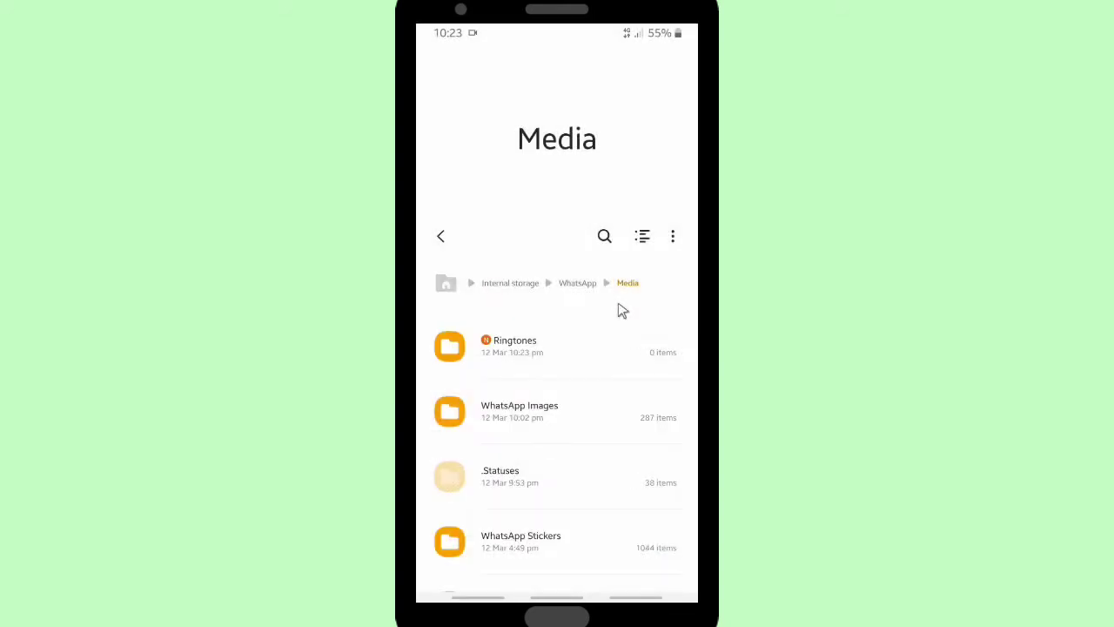
# - Check the empty Ringtones folder, return to My Files home, and open SD card > Music
pyautogui.click(529, 340)
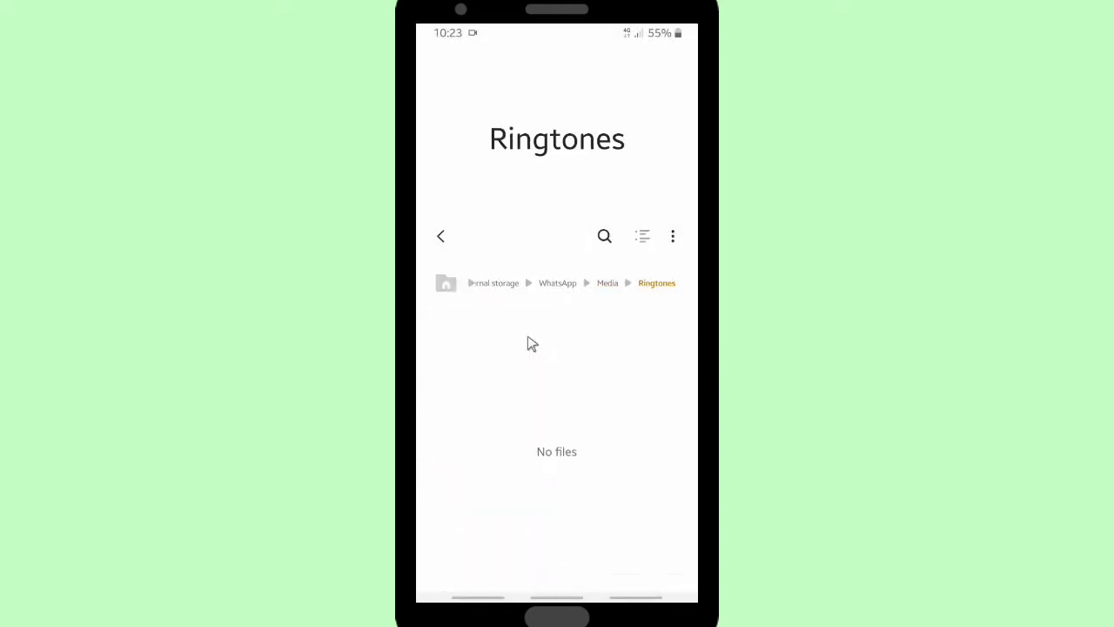
pyautogui.click(444, 236)
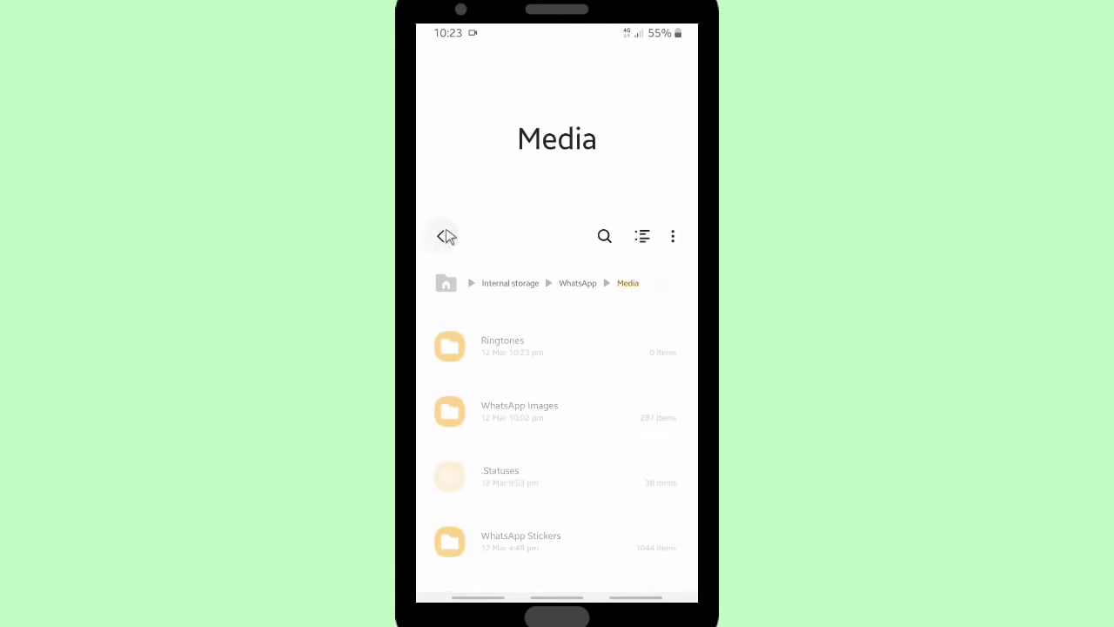
pyautogui.click(445, 236)
pyautogui.click(445, 236)
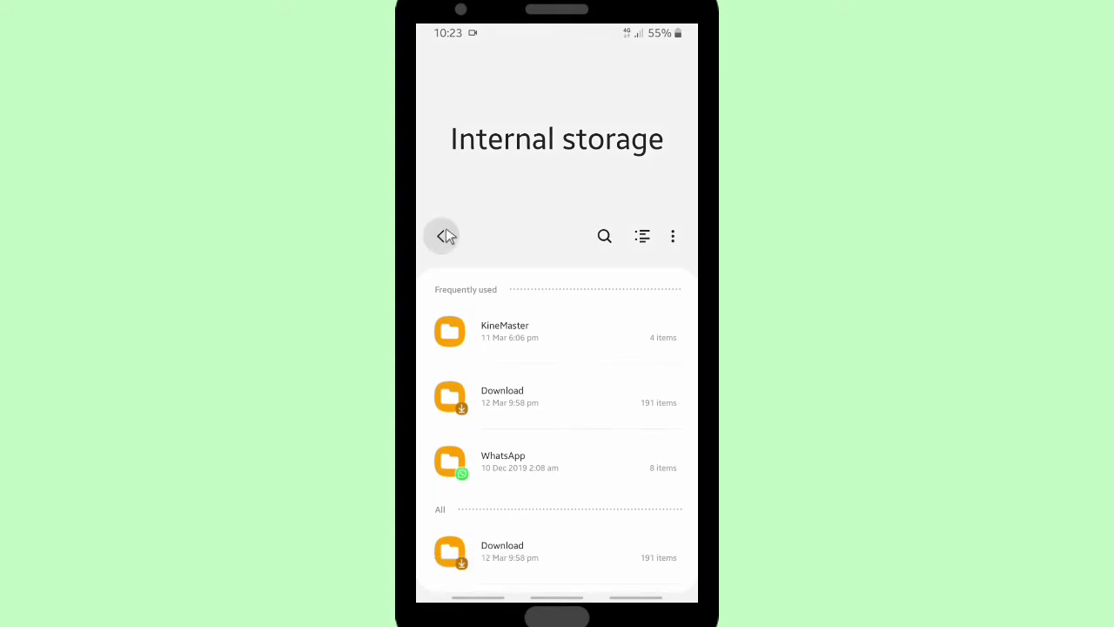
pyautogui.click(445, 236)
pyautogui.click(520, 358)
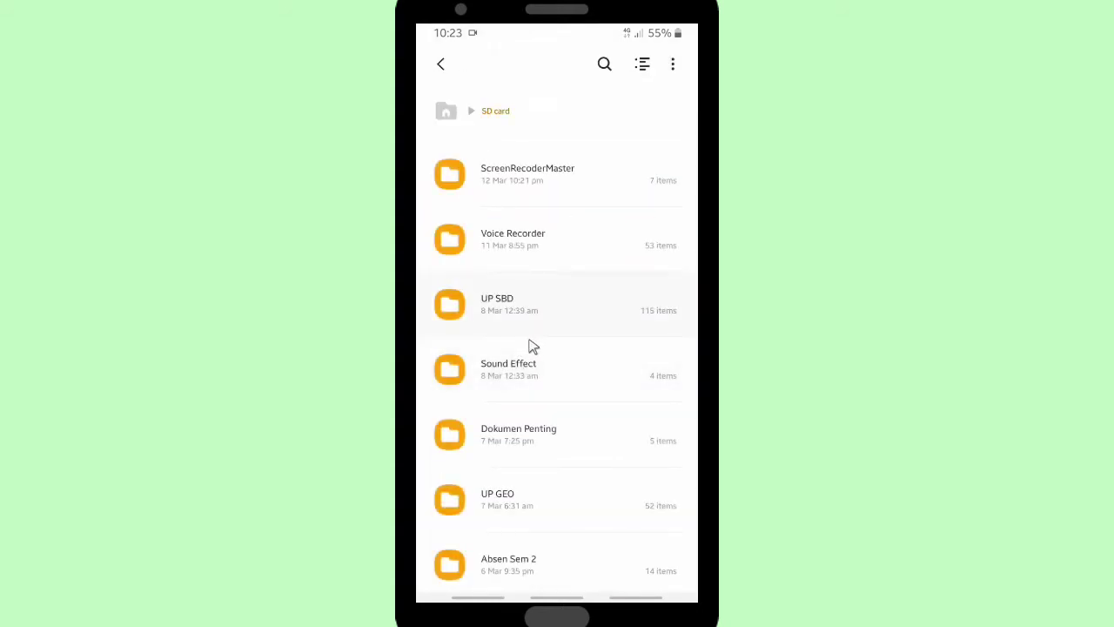
pyautogui.scroll(-2, 523, 424)
pyautogui.click(546, 470)
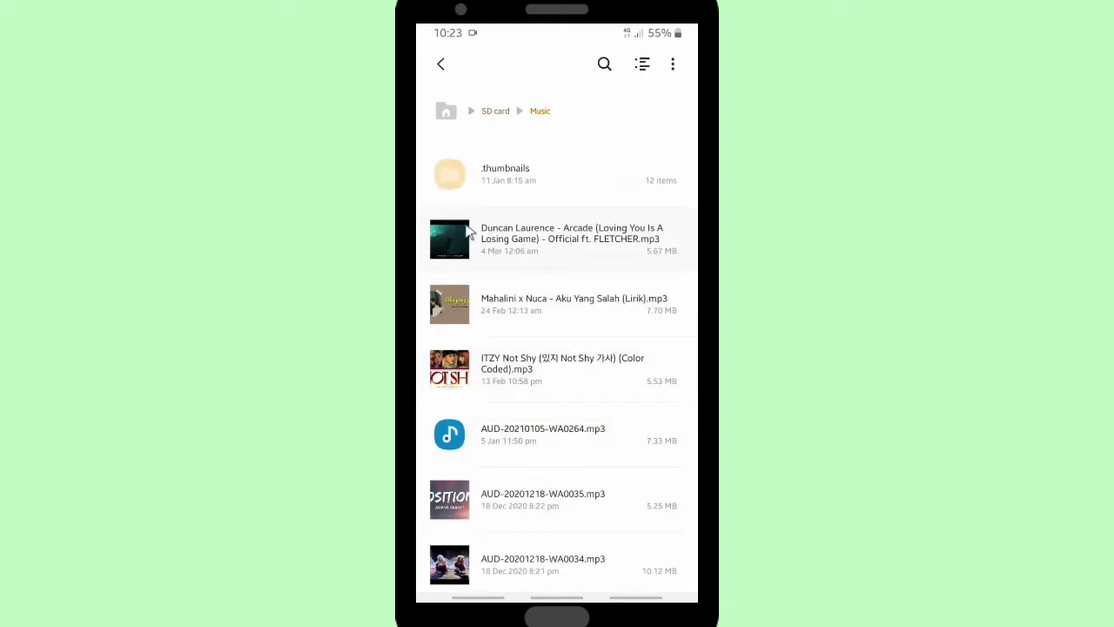
# - Select the first song, ITZY Not Shy, AUD-20201218-WA0035.mp3 and AUD-20201218-WA0032.mp3
pyautogui.moveTo(487, 233); pyautogui.dragTo(488, 233)
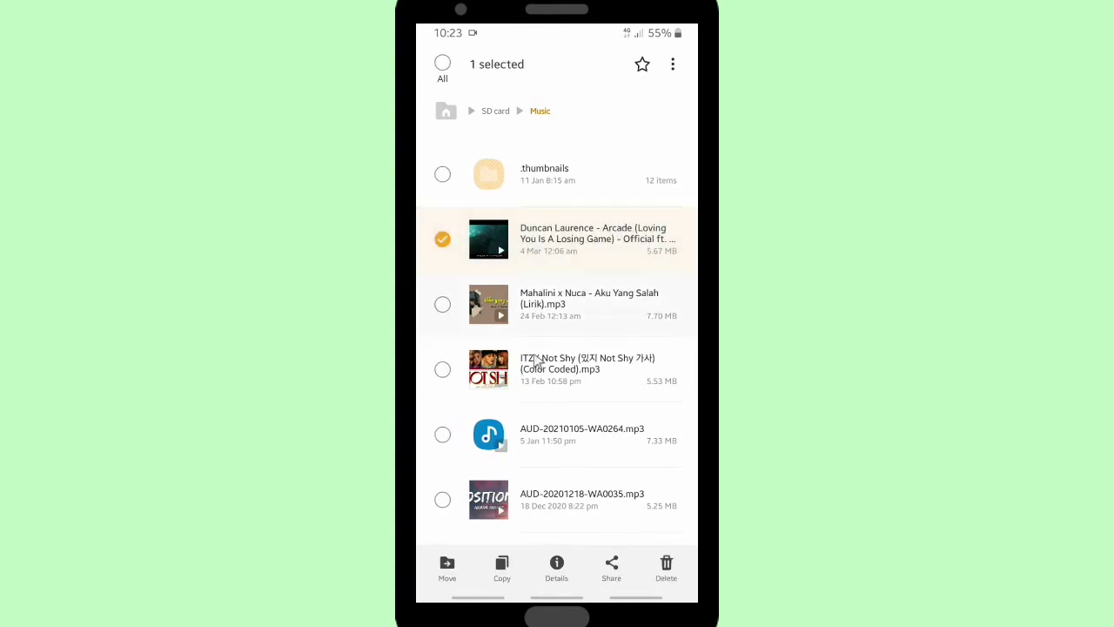
pyautogui.click(561, 372)
pyautogui.scroll(-2, 562, 372)
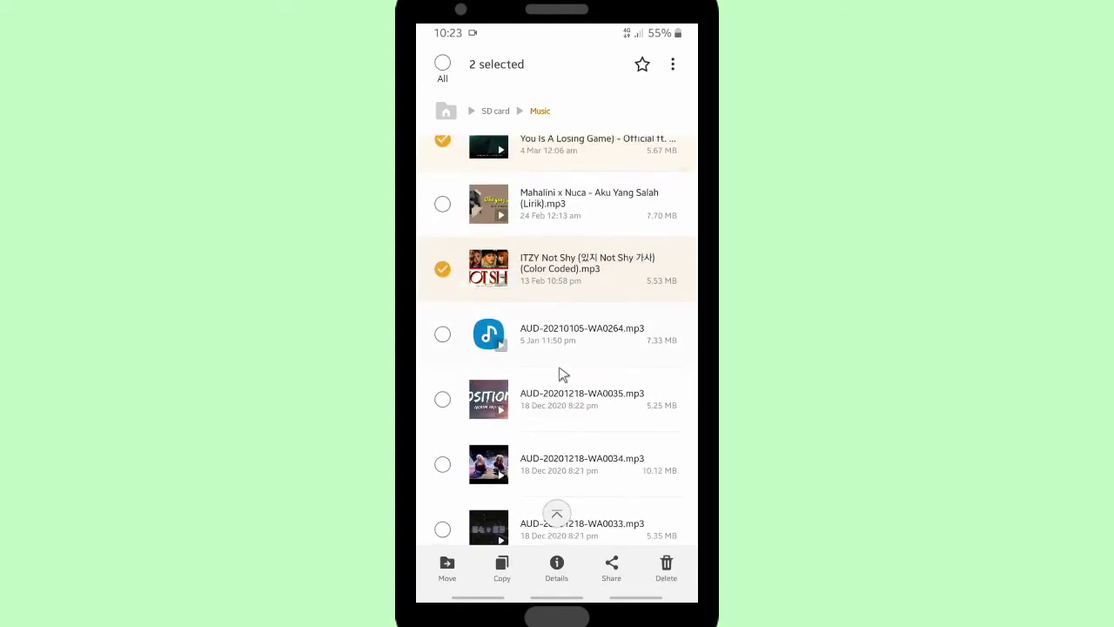
pyautogui.click(575, 394)
pyautogui.scroll(-4, 575, 394)
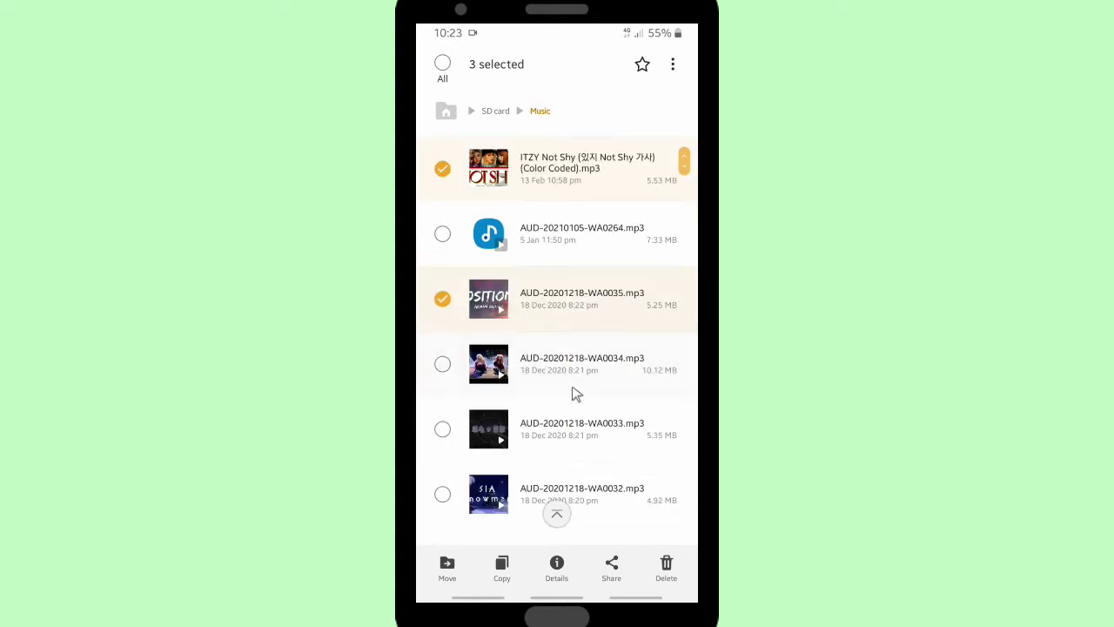
pyautogui.click(574, 395)
# - Add Mocca-I Remember and Surrender - Natalie Taylor to the selection, then copy all six songs
pyautogui.scroll(-7, 575, 394)
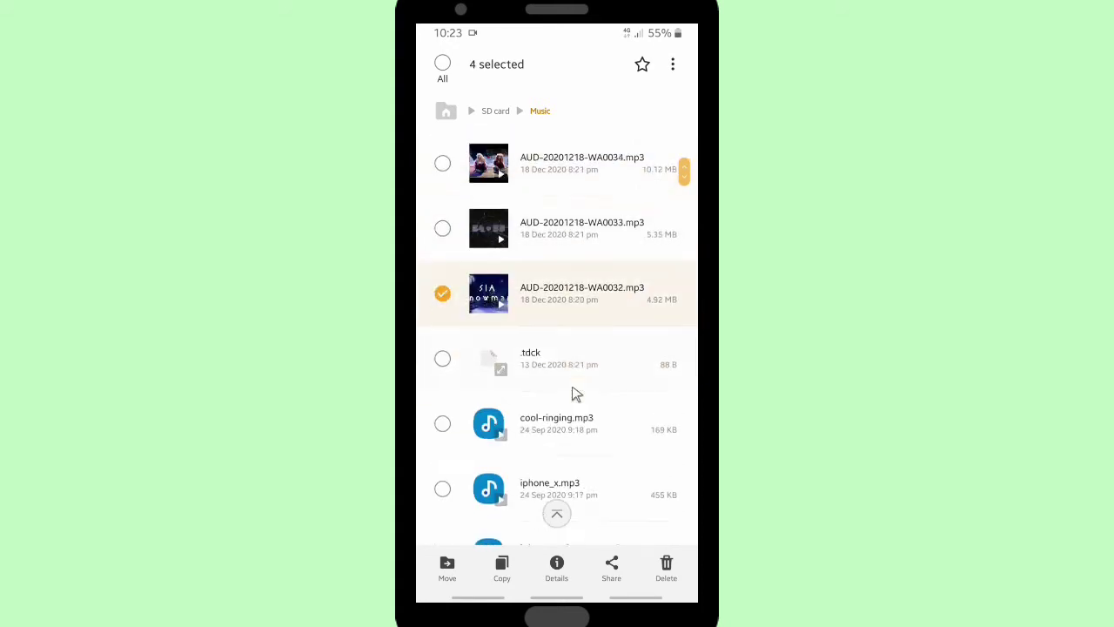
pyautogui.scroll(-1, 575, 394)
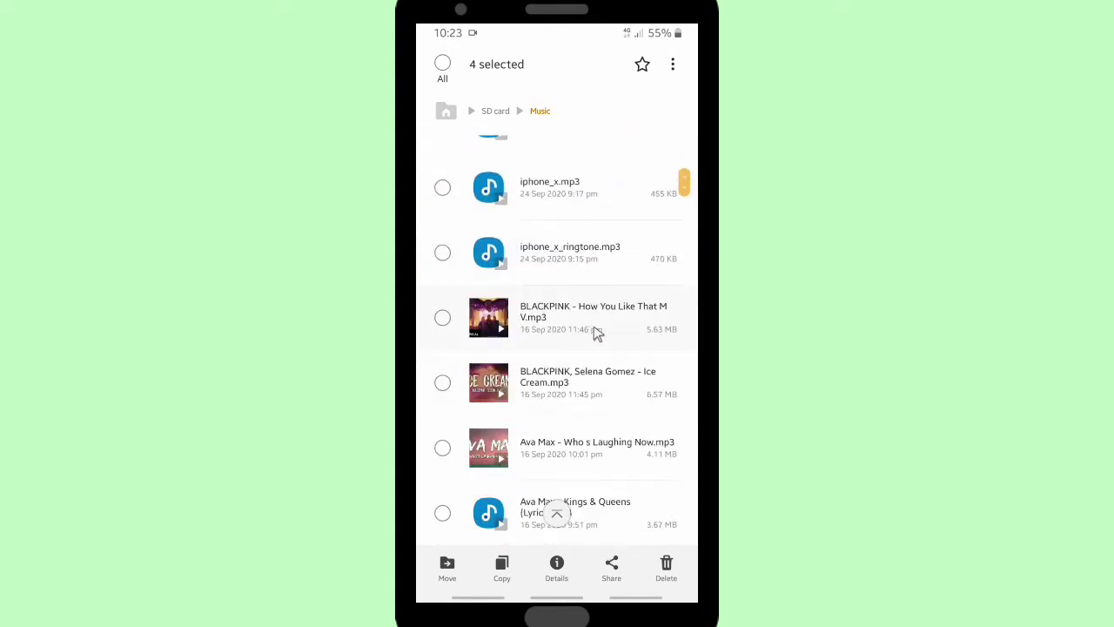
pyautogui.scroll(-6, 541, 410)
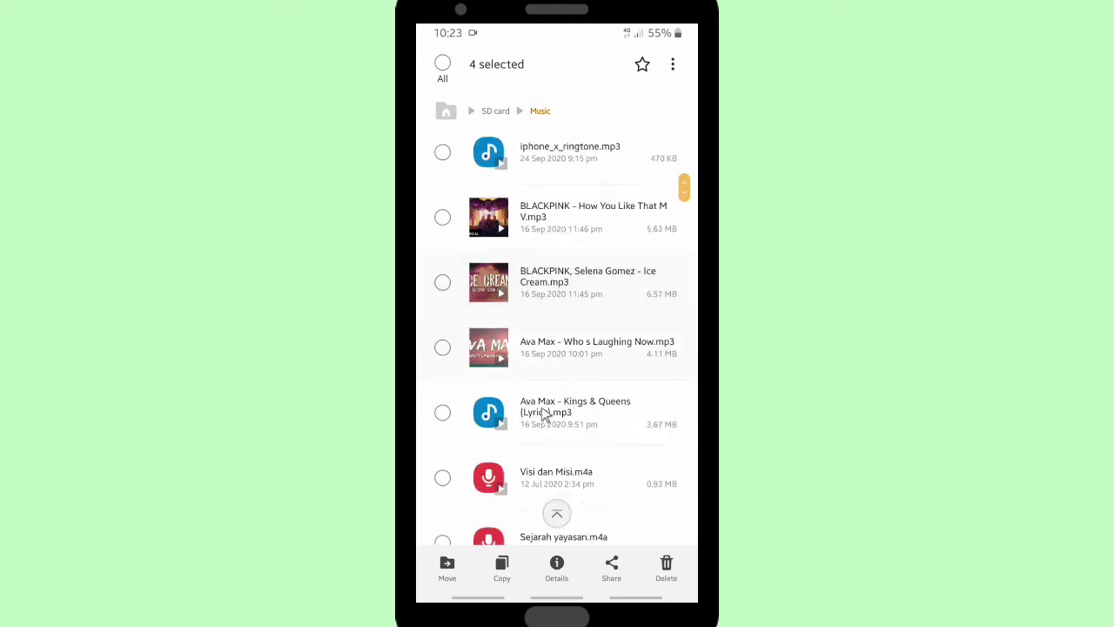
pyautogui.scroll(-6, 542, 412)
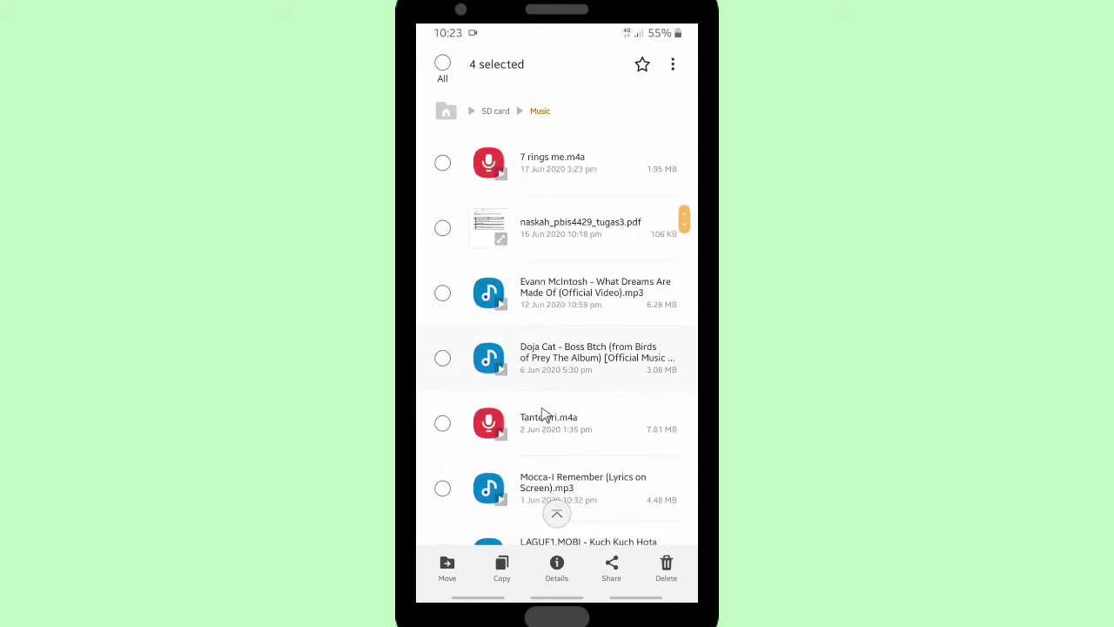
pyautogui.scroll(-1, 541, 413)
pyautogui.click(547, 426)
pyautogui.scroll(-10, 542, 413)
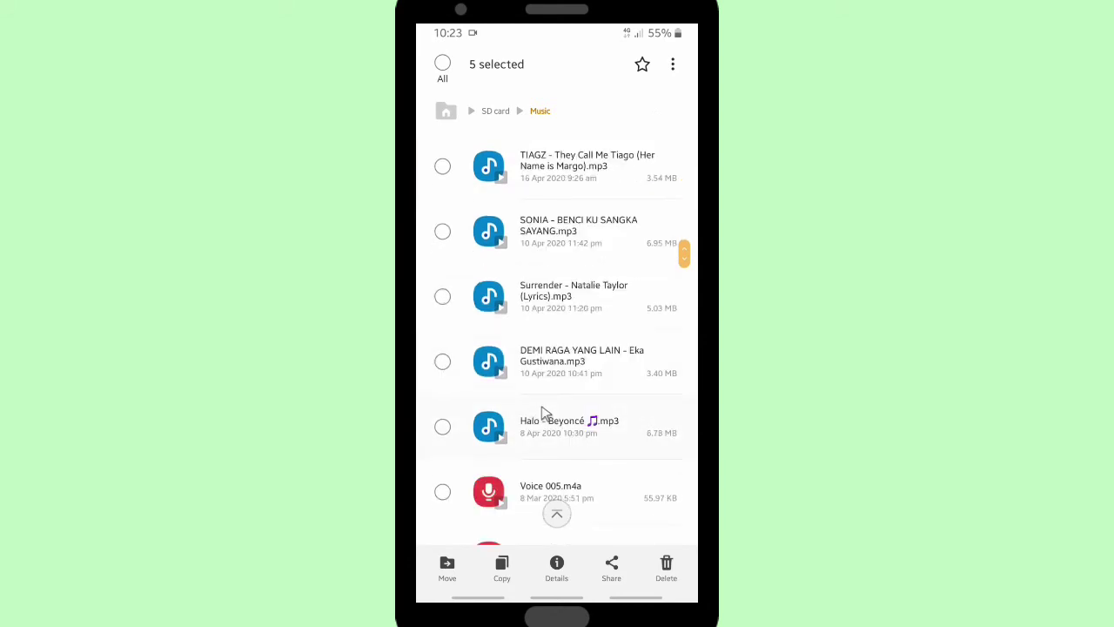
pyautogui.scroll(-1, 542, 413)
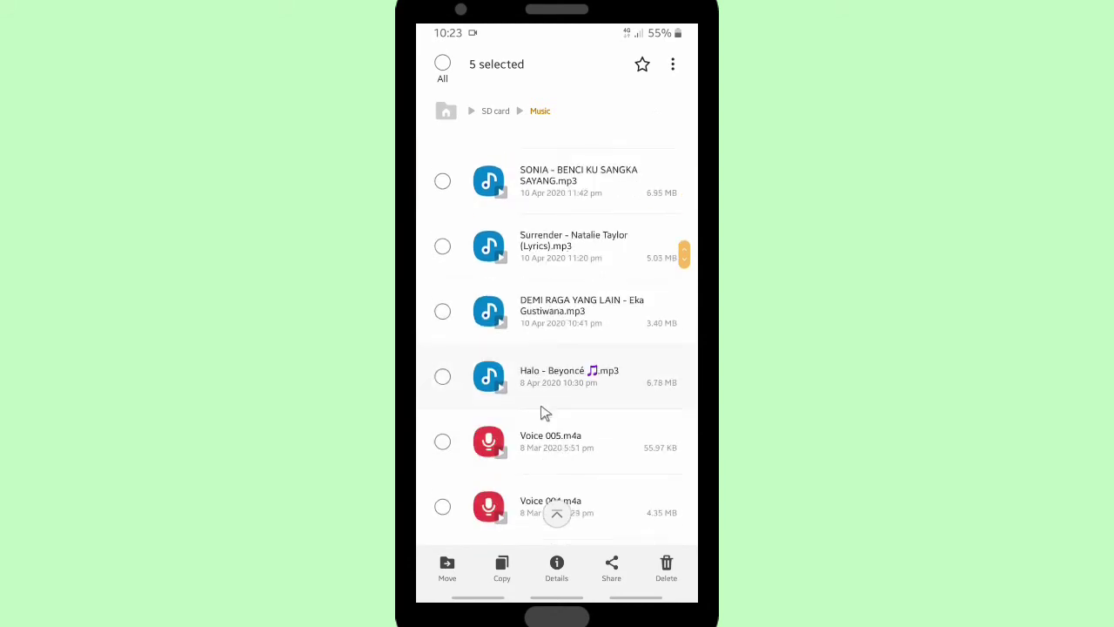
pyautogui.click(558, 261)
pyautogui.scroll(-6, 547, 348)
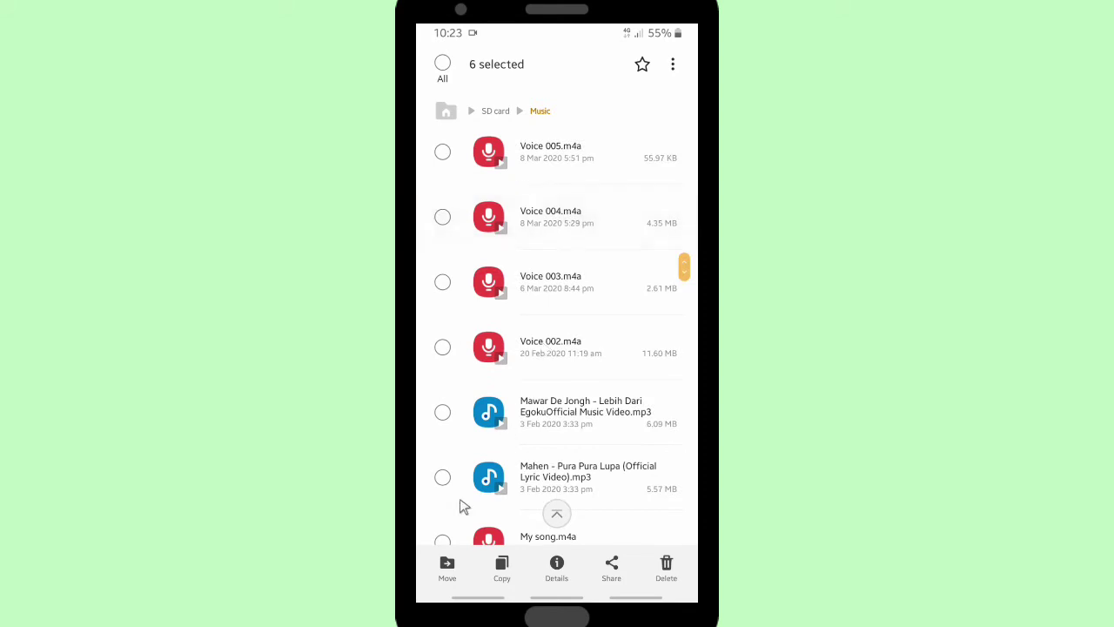
pyautogui.click(487, 567)
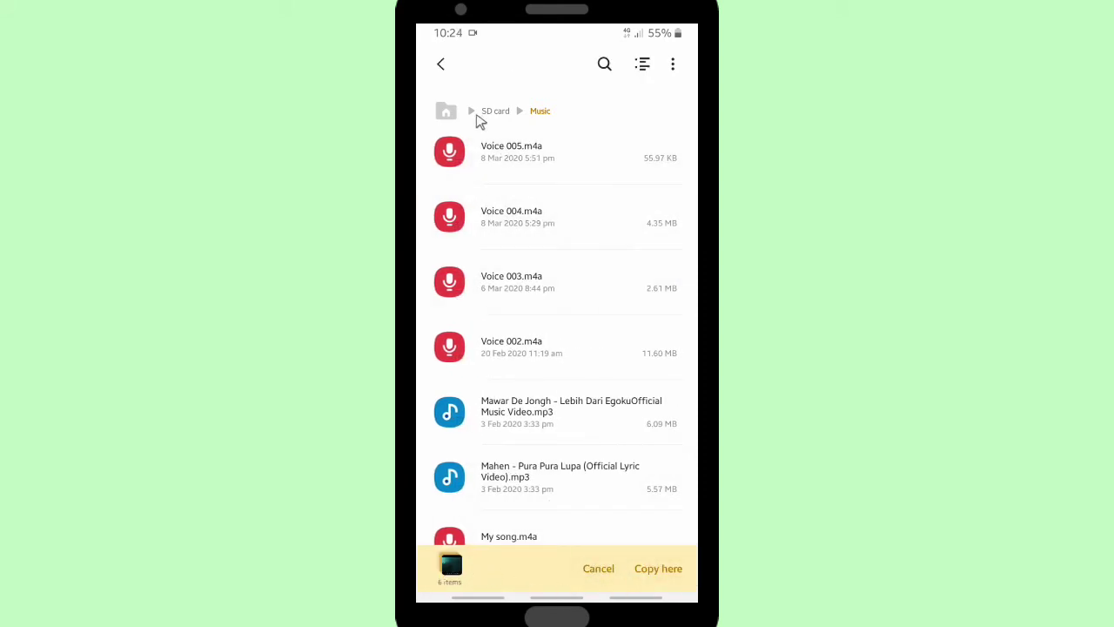
# - Paste the six songs into Internal storage > WhatsApp > Media > Ringtones
pyautogui.click(446, 111)
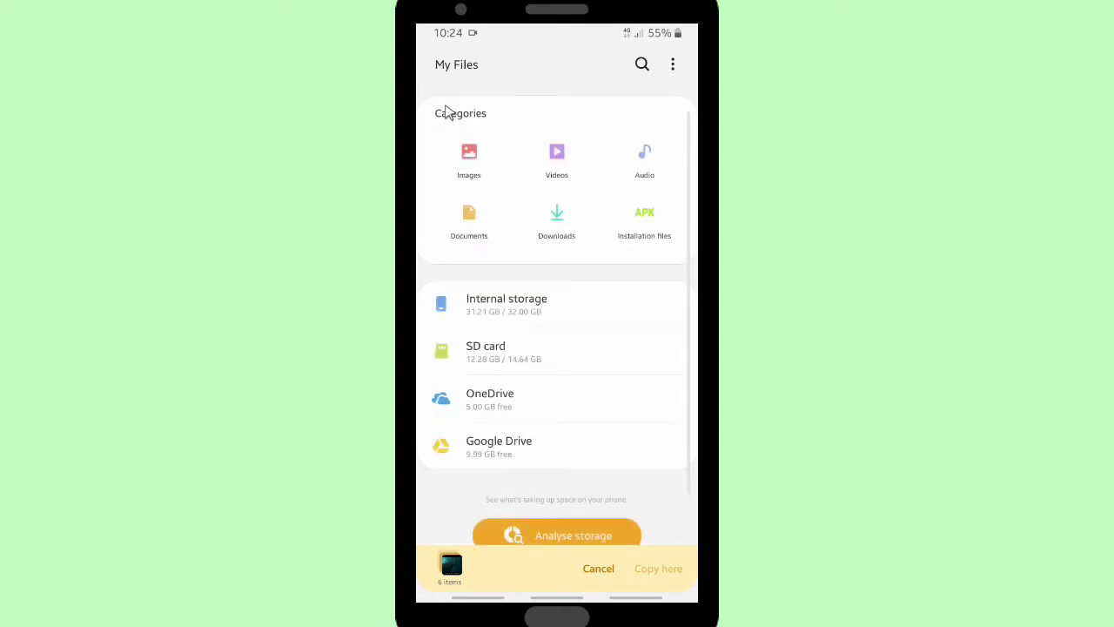
pyautogui.click(515, 315)
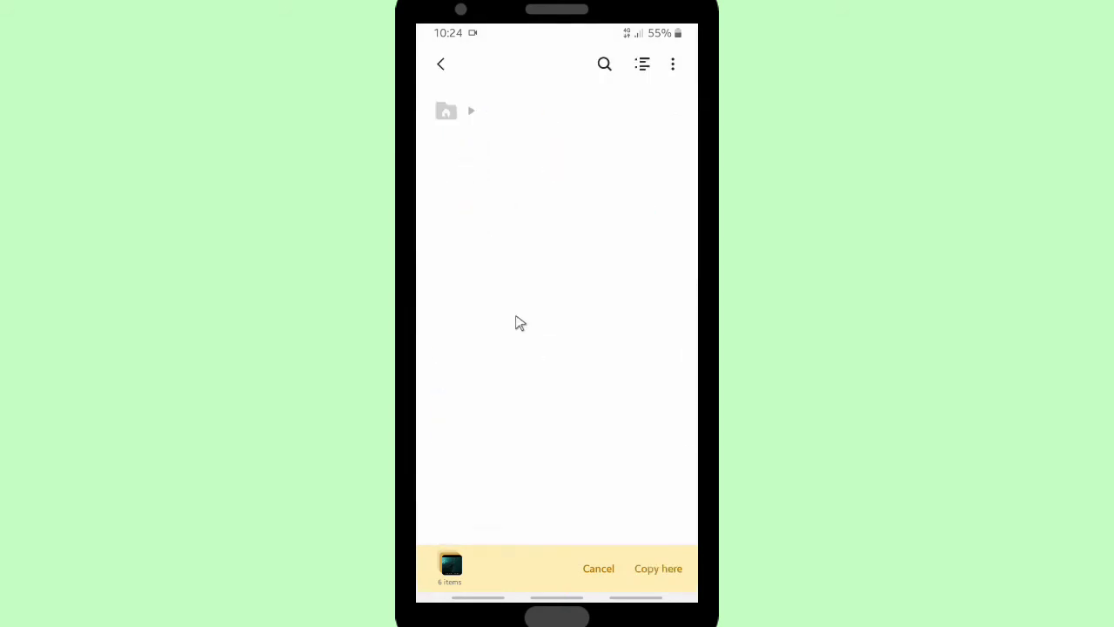
pyautogui.click(527, 330)
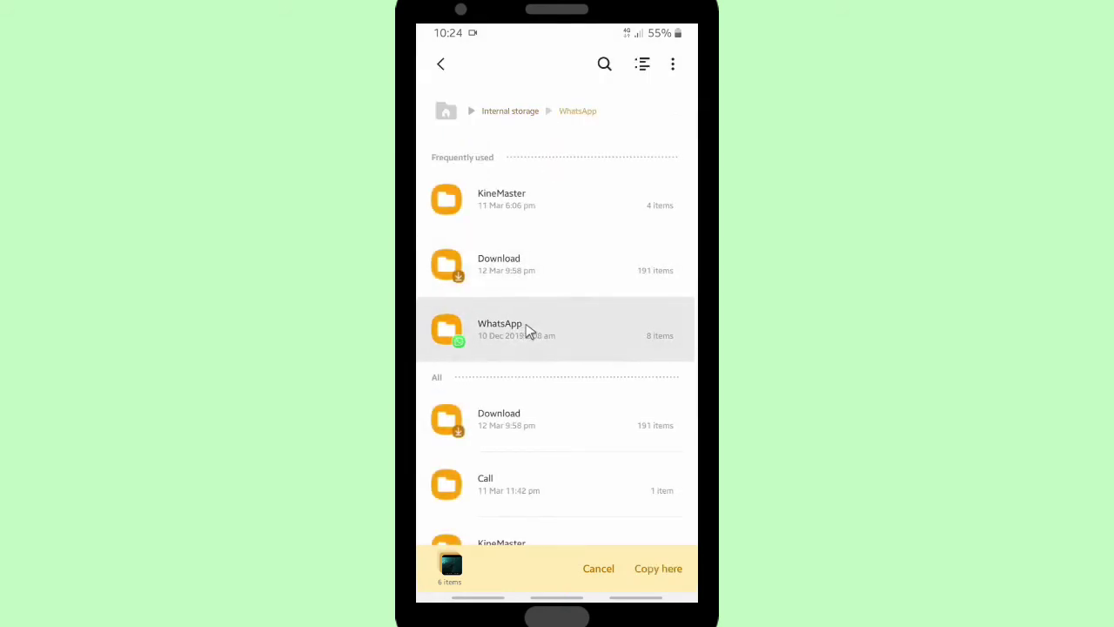
pyautogui.click(547, 165)
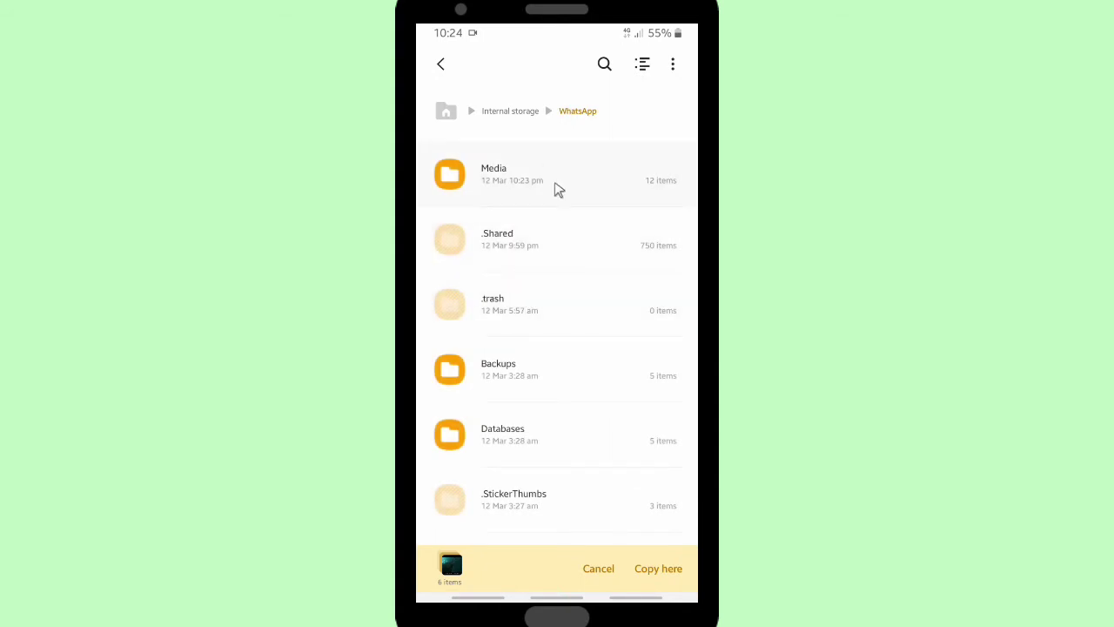
pyautogui.click(555, 181)
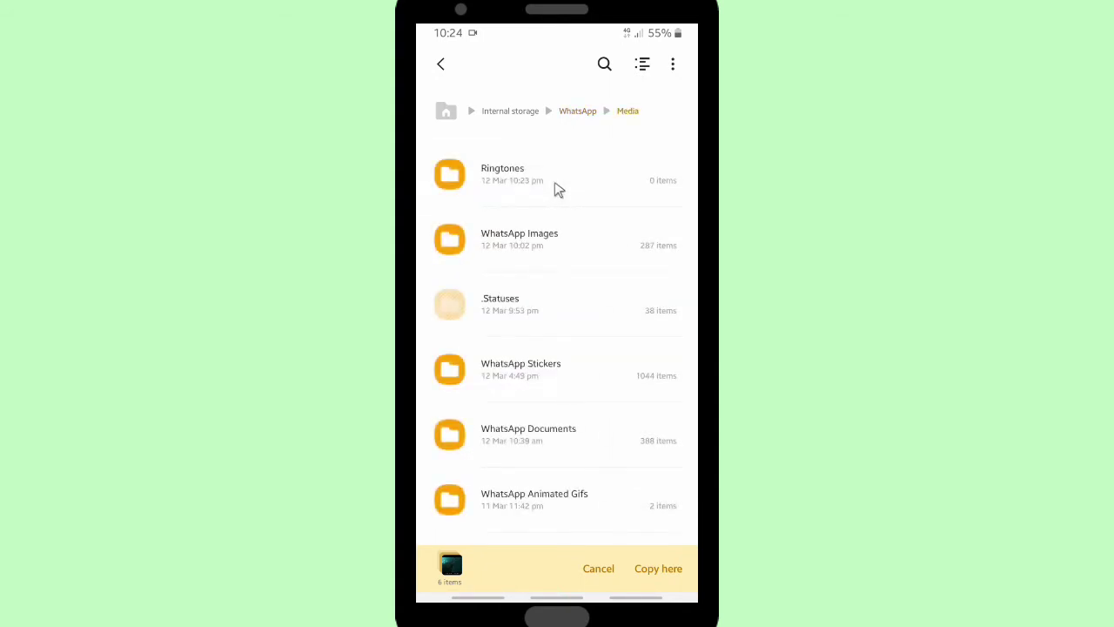
pyautogui.click(495, 177)
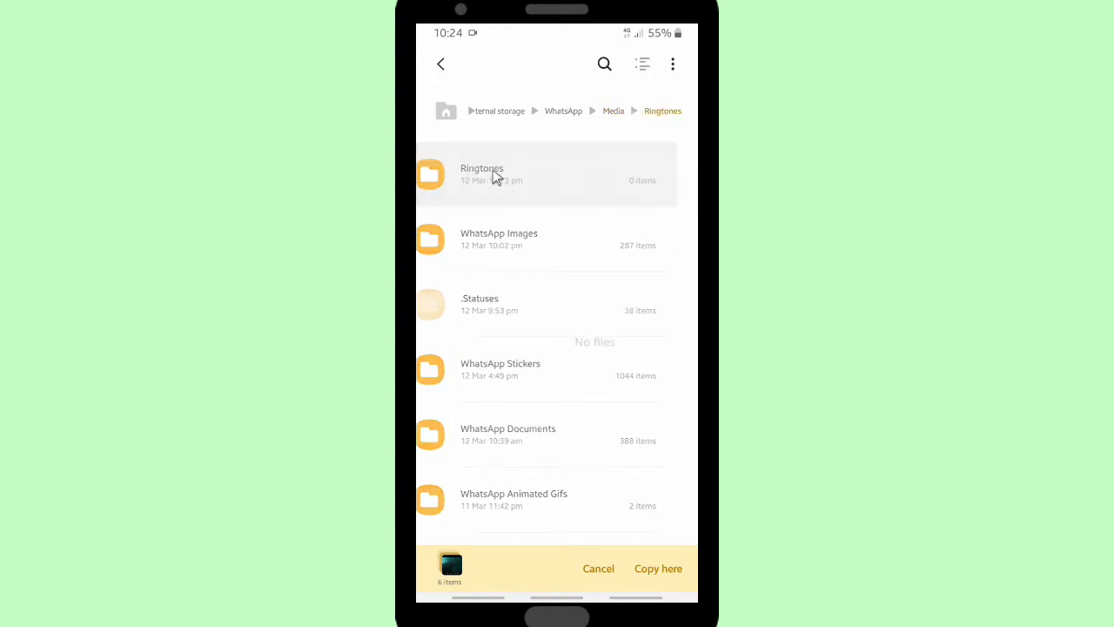
pyautogui.click(655, 571)
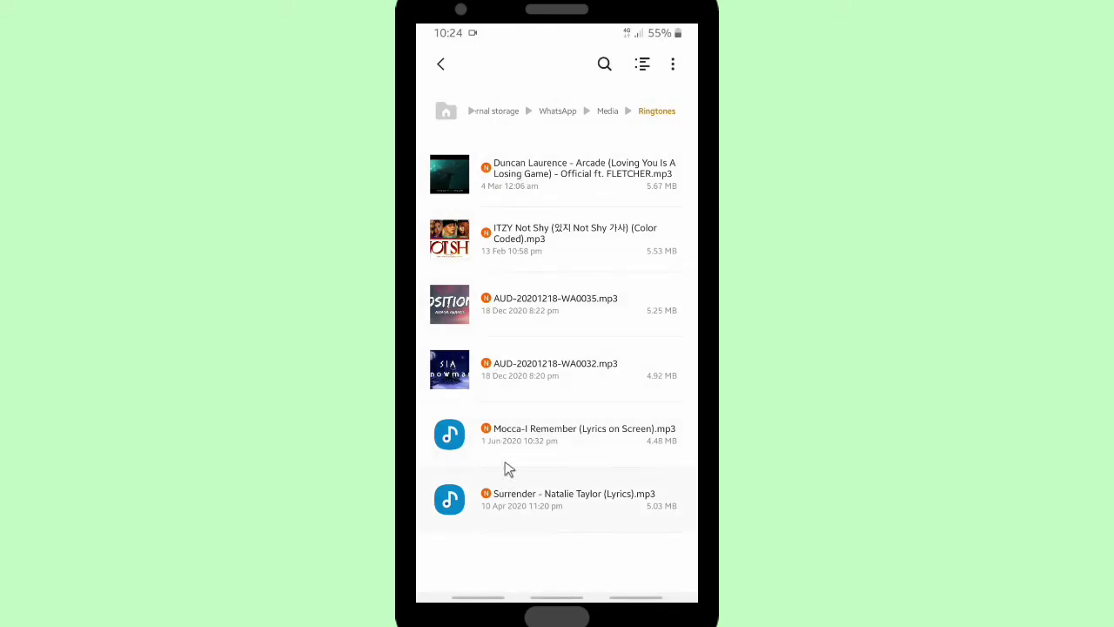
# - Leave My Files, relaunch WhatsApp, and open Settings > Notifications scrolled to Calls
pyautogui.click(448, 114)
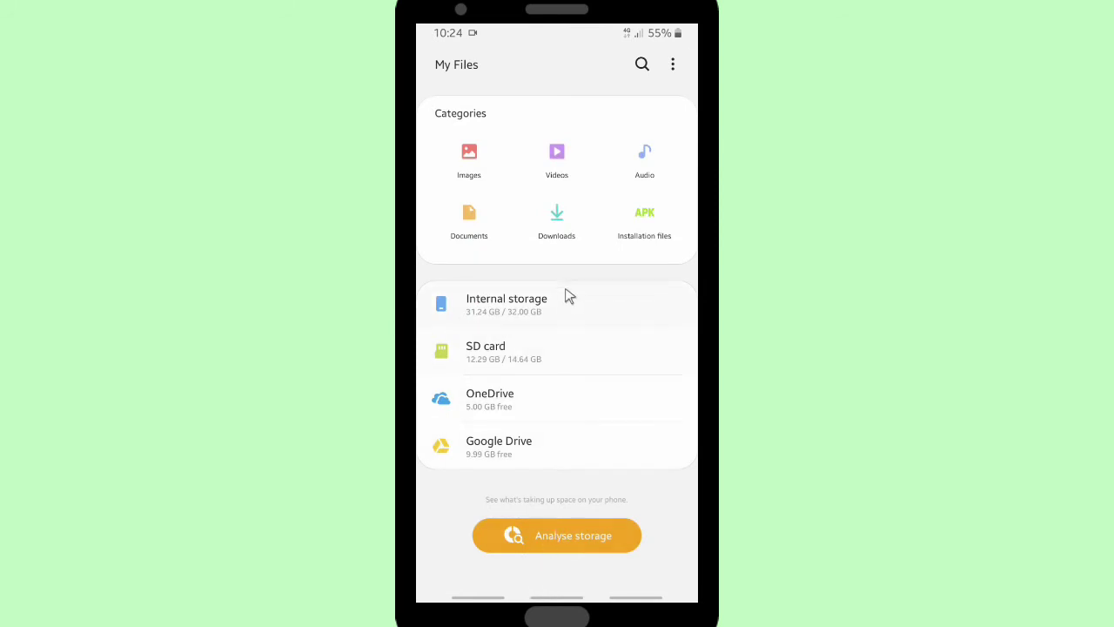
pyautogui.click(570, 594)
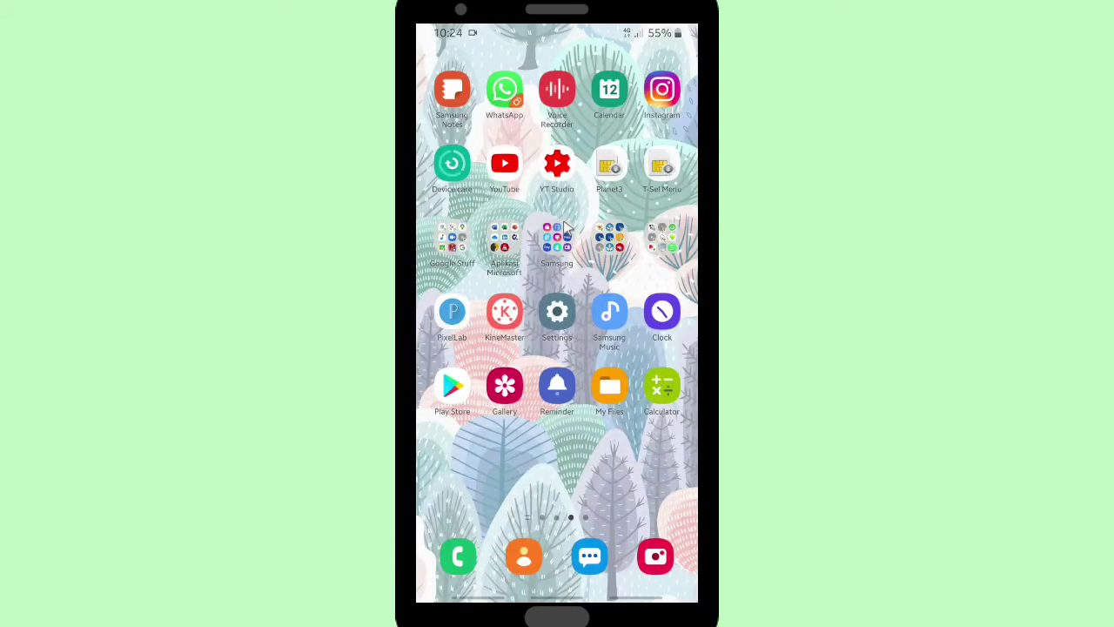
pyautogui.click(510, 92)
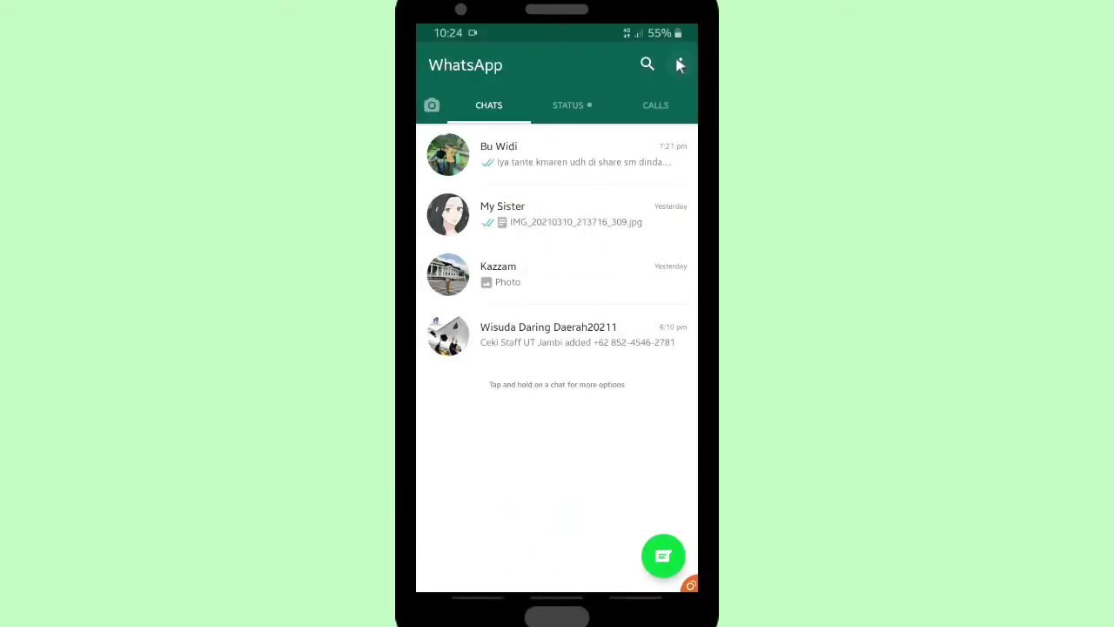
pyautogui.click(680, 64)
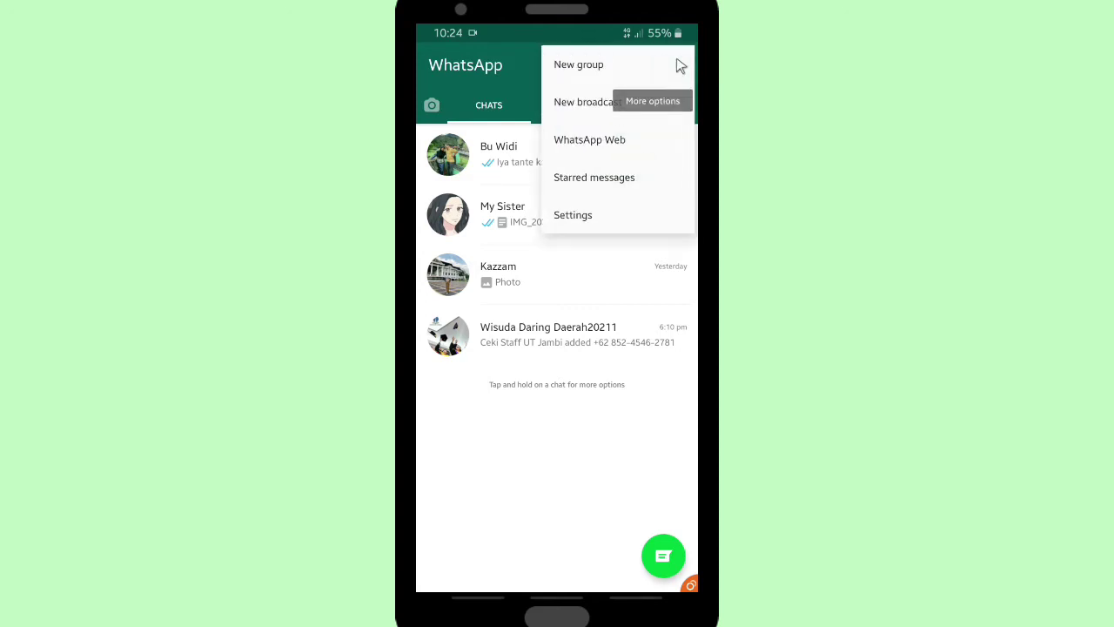
pyautogui.click(574, 215)
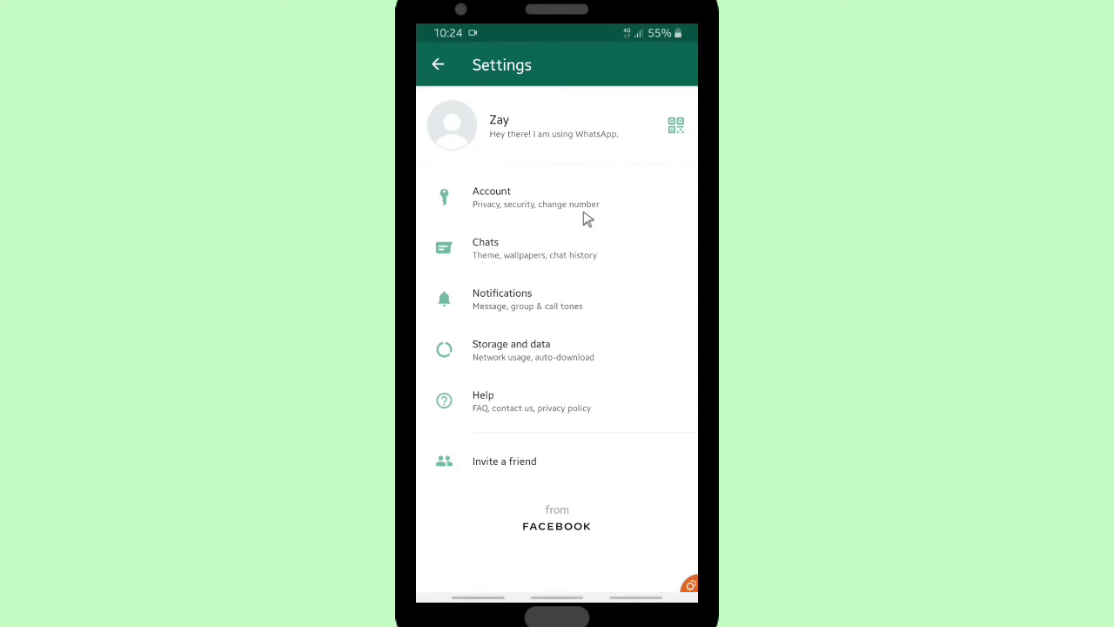
pyautogui.click(548, 310)
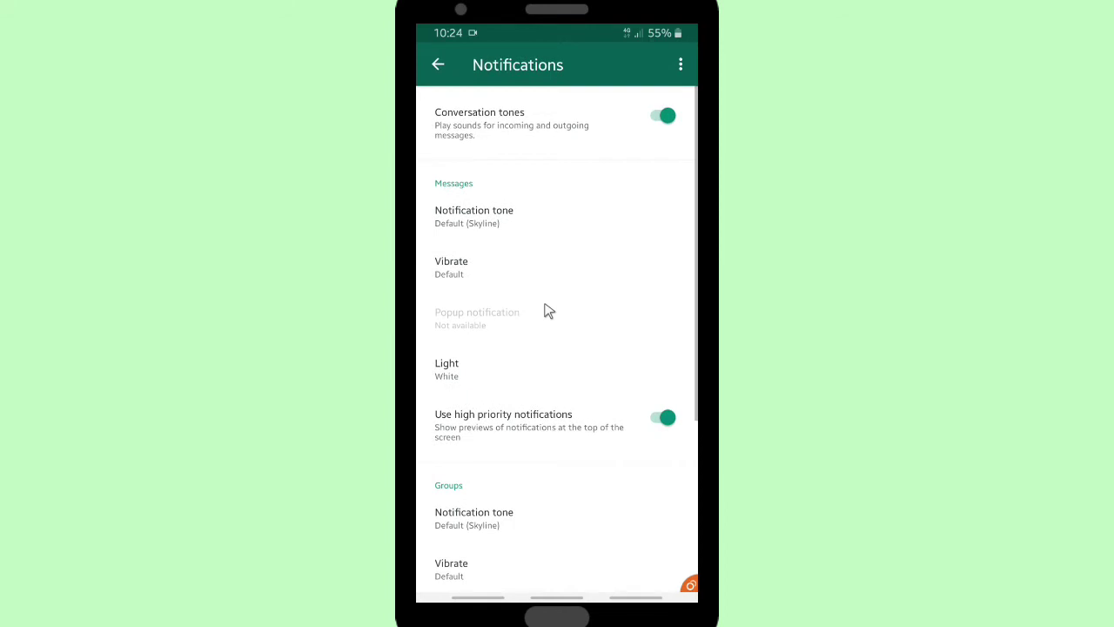
pyautogui.scroll(-3, 480, 433)
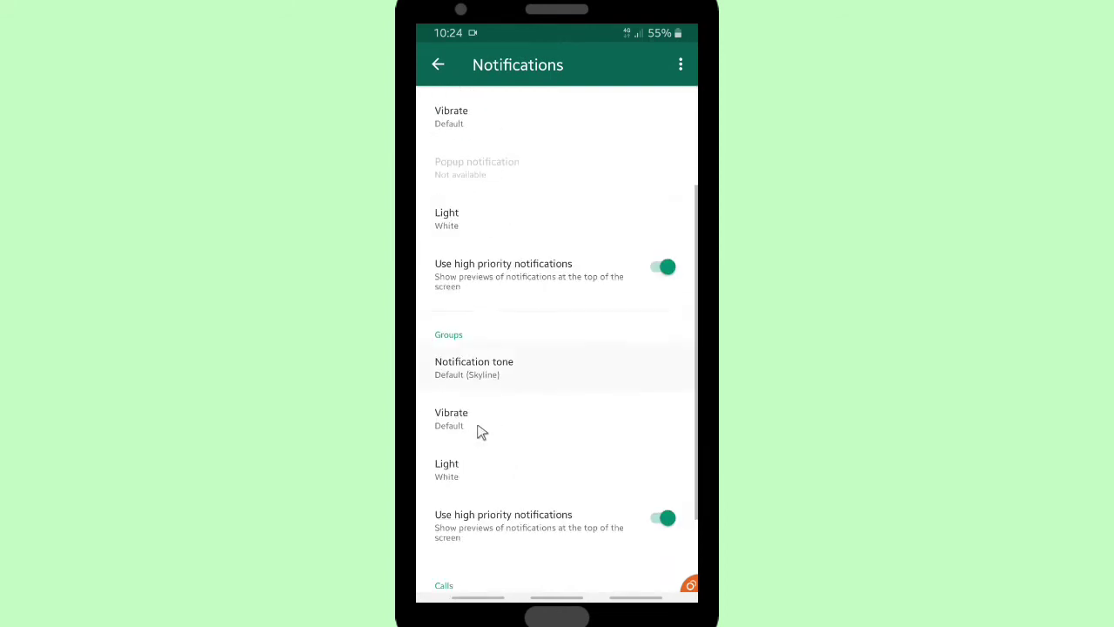
# - Preview Sia - Snowman and Mocca-I Remember as call ringtones, adjusting the preview volume
pyautogui.click(490, 514)
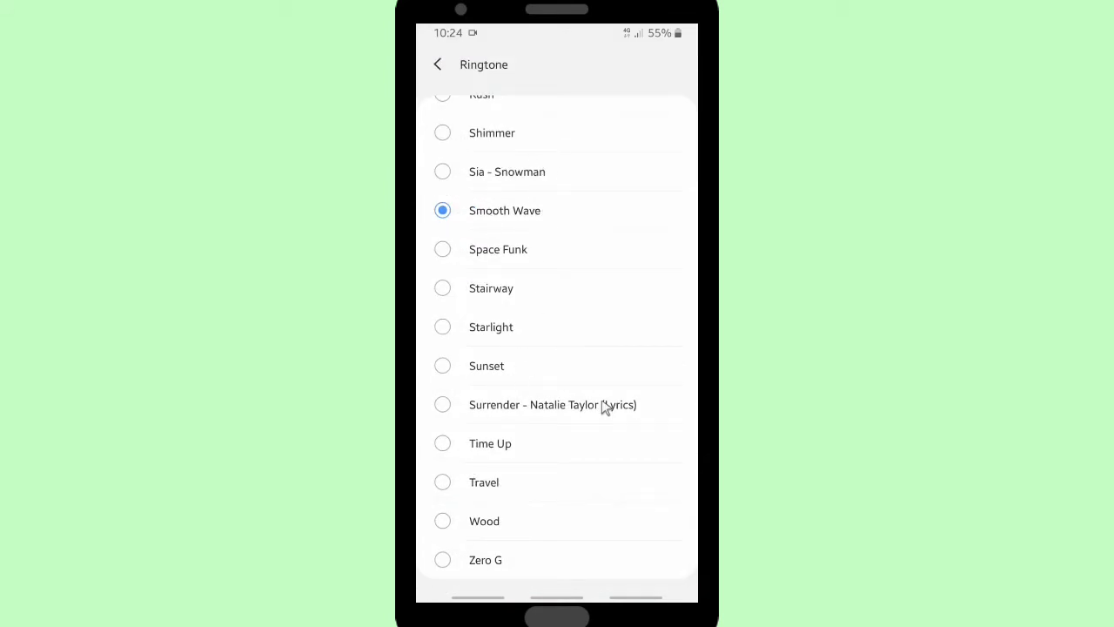
pyautogui.scroll(-2, 580, 409)
pyautogui.scroll(3, 542, 305)
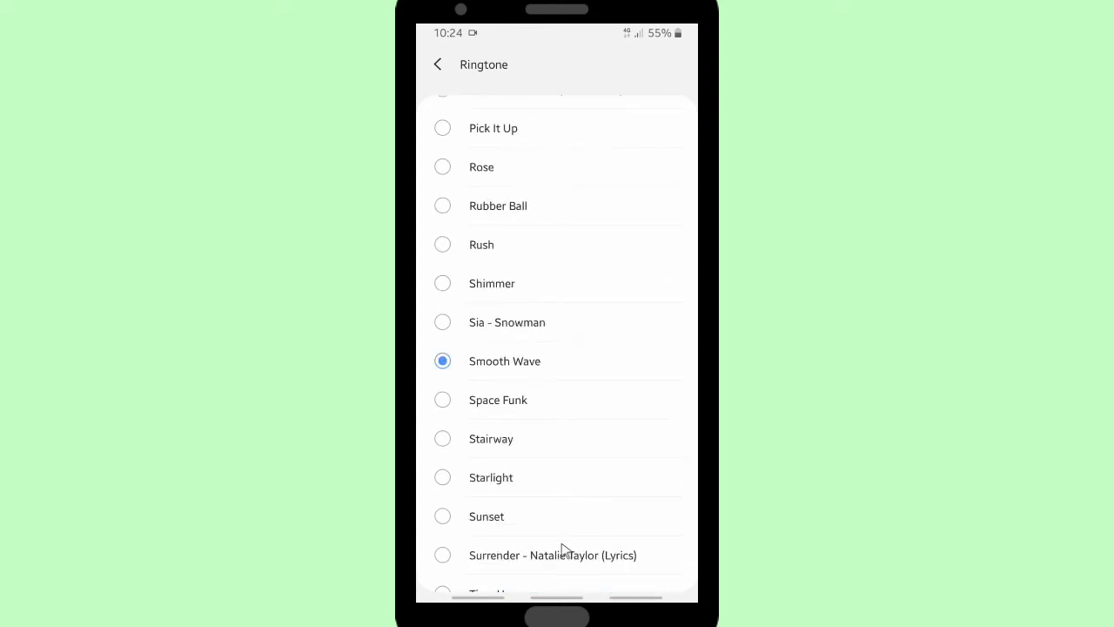
pyautogui.click(523, 319)
pyautogui.press('XF86AudioRaiseVolume')
pyautogui.press('XF86AudioRaiseVolume')
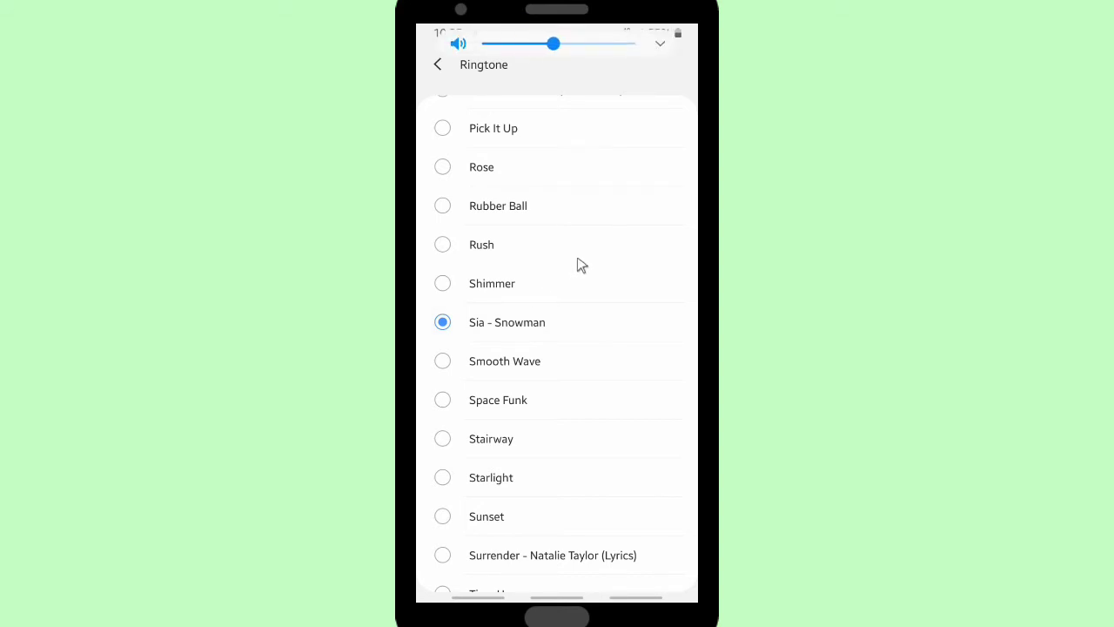
pyautogui.scroll(3, 582, 258)
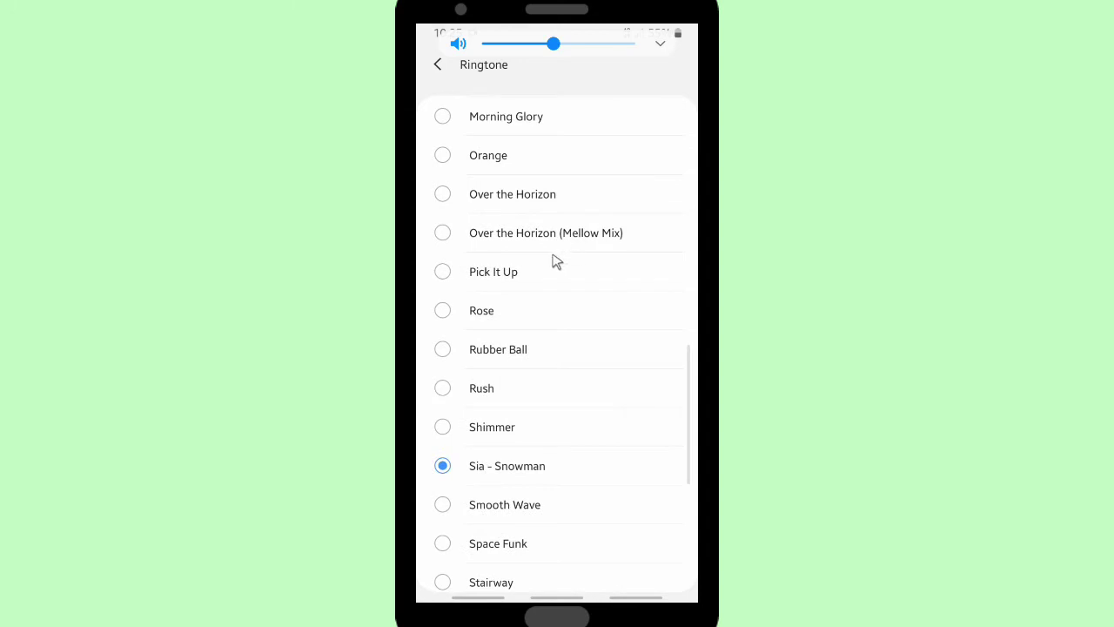
pyautogui.press('XF86AudioLowerVolume')
pyautogui.press('XF86AudioLowerVolume')
pyautogui.press('XF86AudioRaiseVolume')
pyautogui.scroll(1, 561, 260)
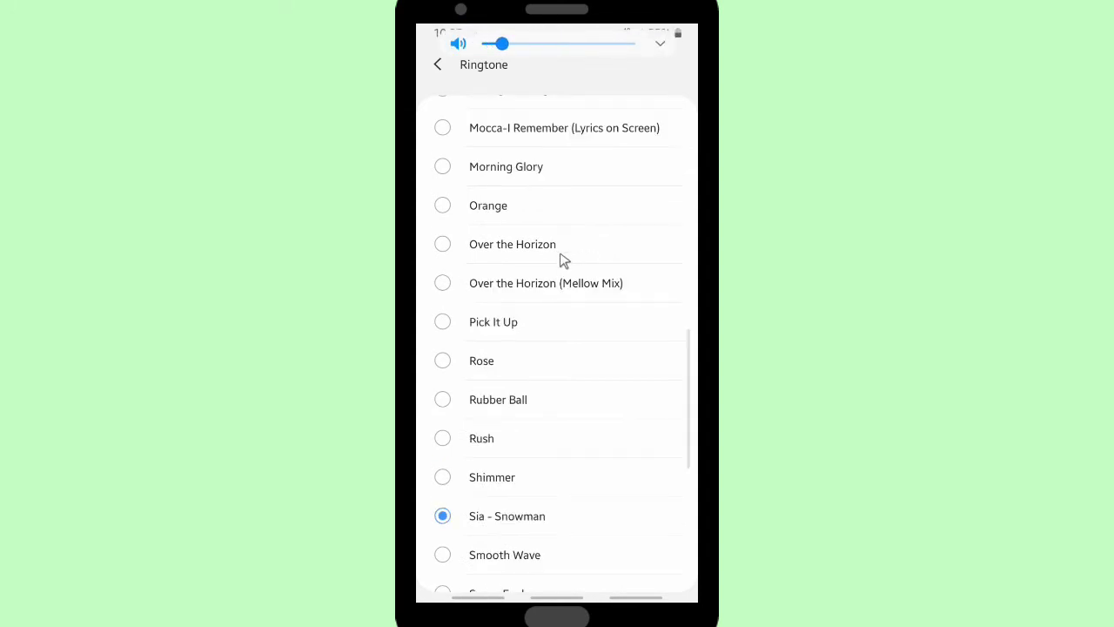
pyautogui.scroll(1, 560, 258)
pyautogui.click(512, 191)
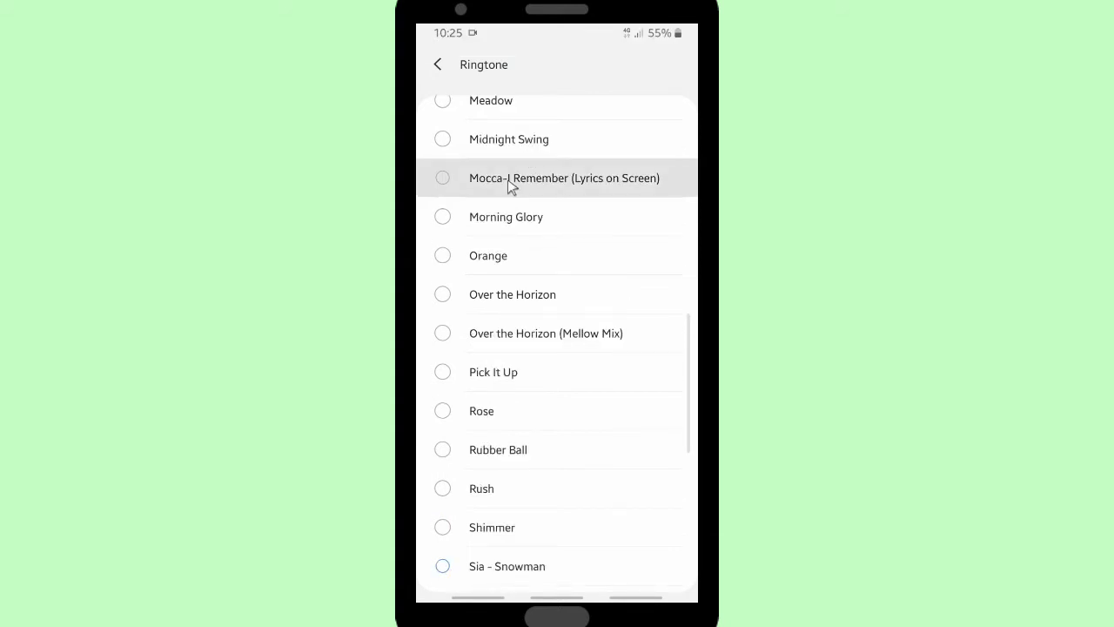
pyautogui.moveTo(511, 191); pyautogui.dragTo(512, 241)
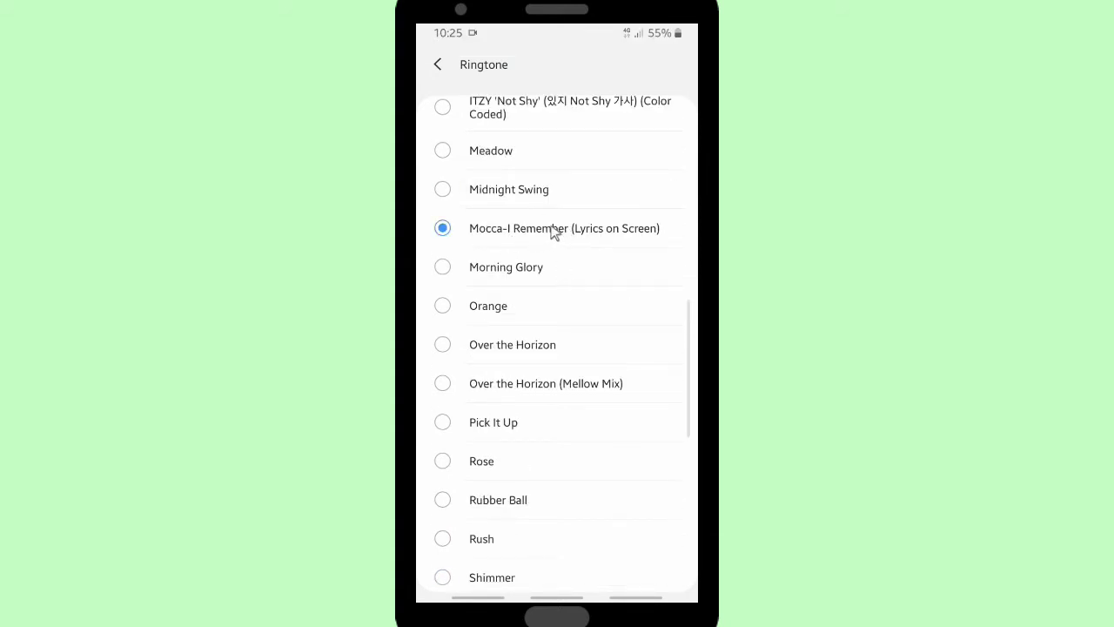
# - Settle on ITZY 'Not Shy' as the call ringtone after trying Arcade, and return to Notifications
pyautogui.scroll(2, 551, 229)
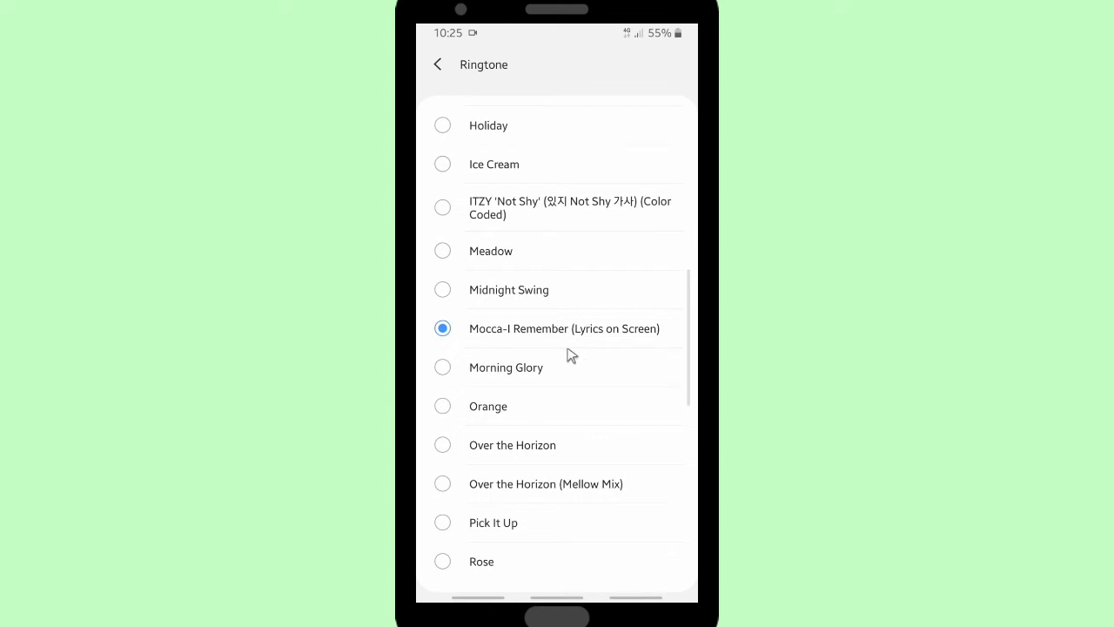
pyautogui.scroll(1, 588, 248)
pyautogui.scroll(1, 584, 235)
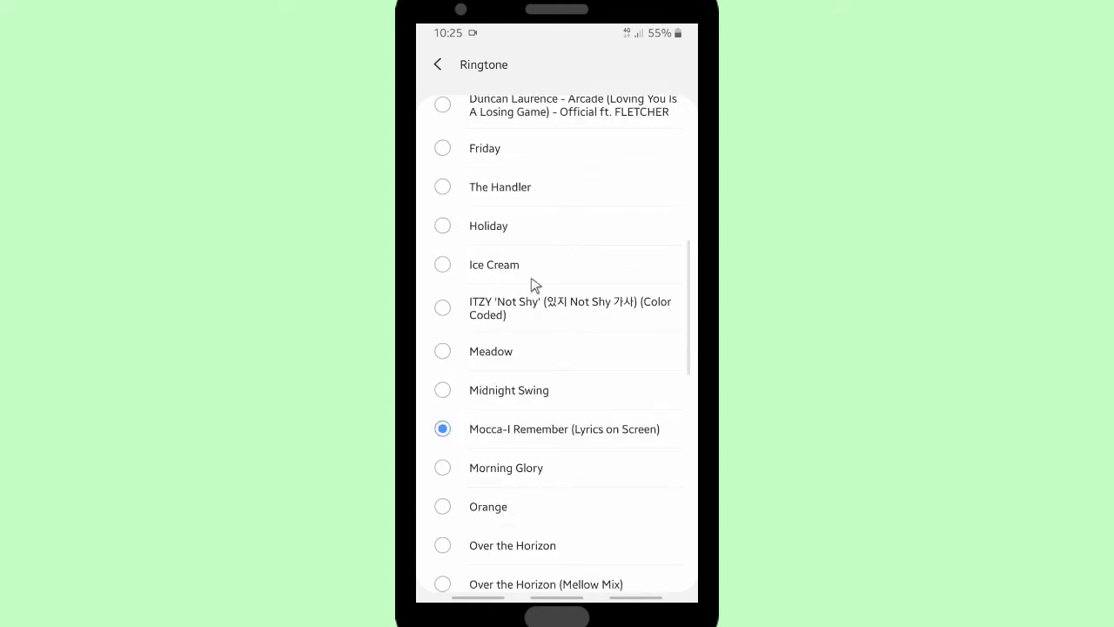
pyautogui.scroll(1, 533, 274)
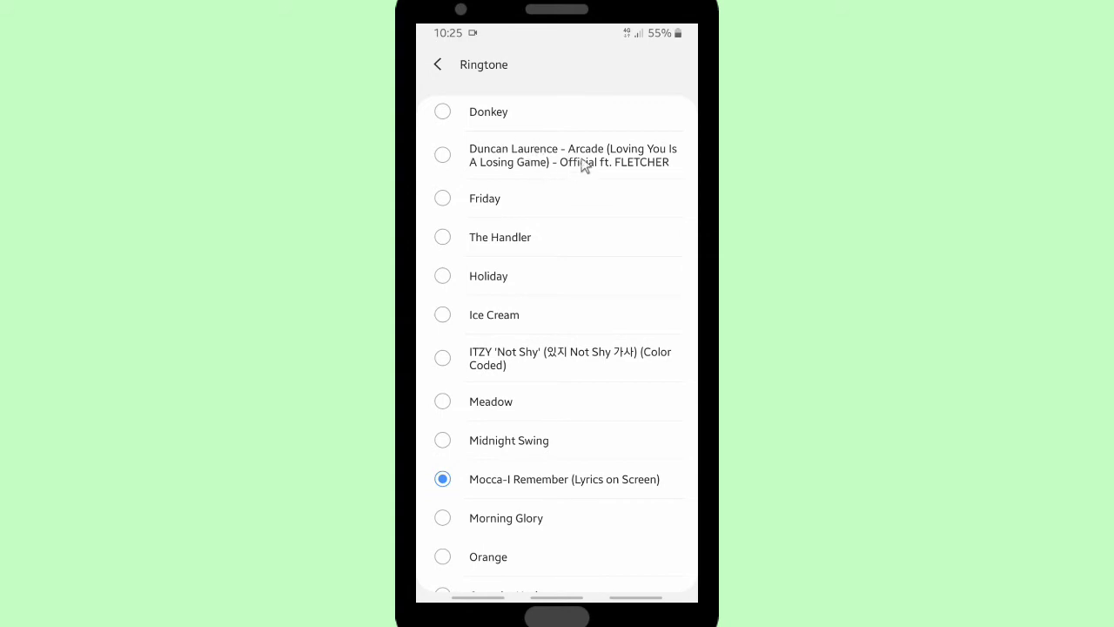
pyautogui.scroll(2, 579, 253)
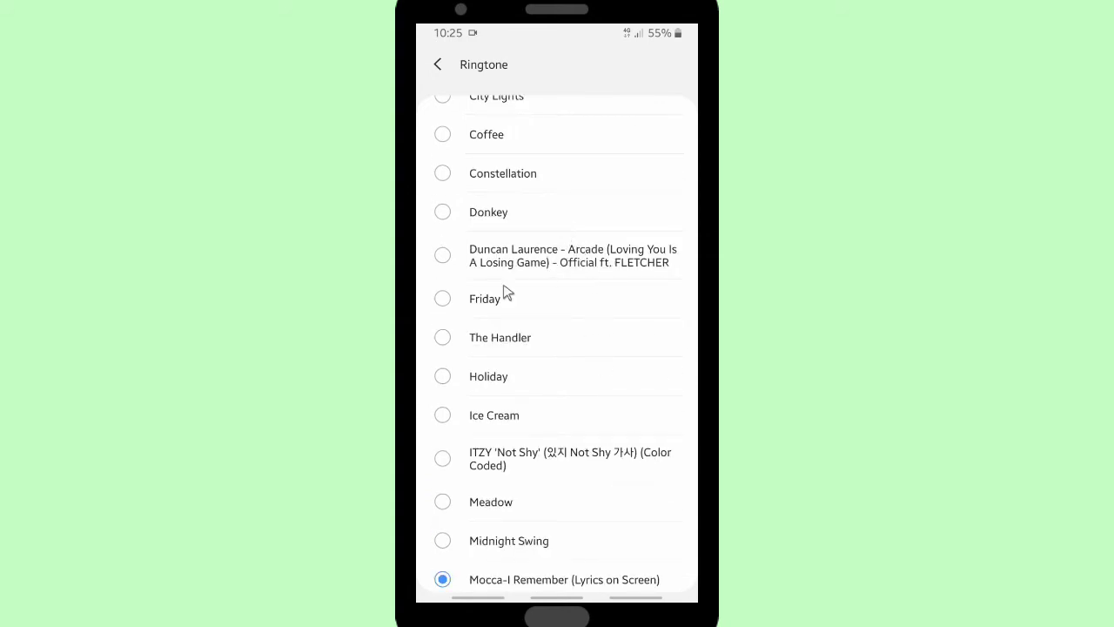
pyautogui.click(502, 461)
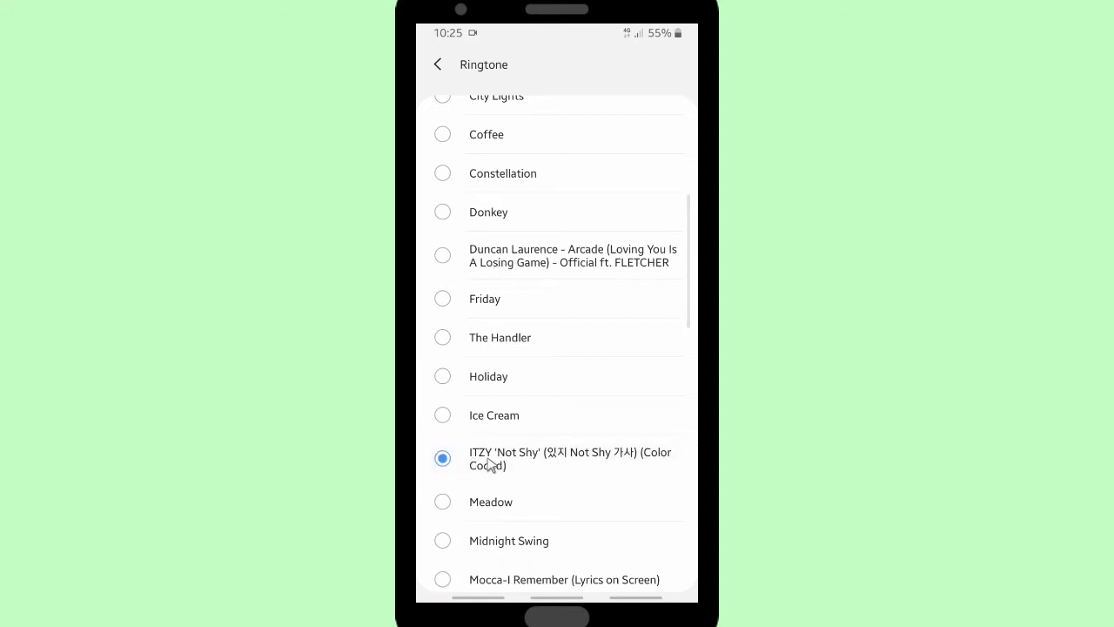
pyautogui.click(516, 259)
pyautogui.scroll(5, 523, 272)
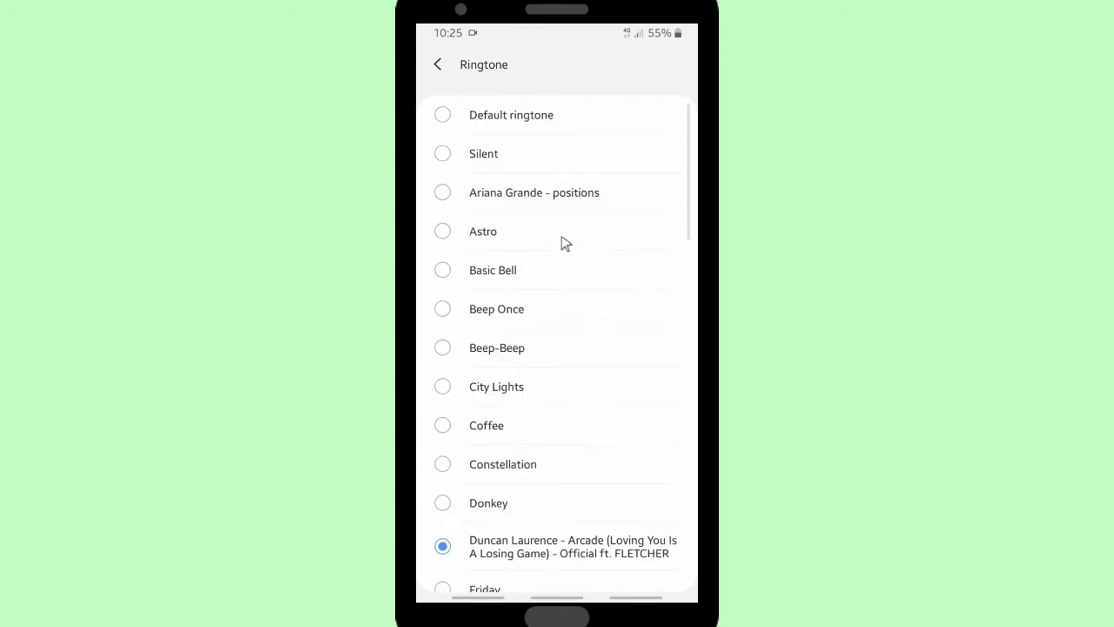
pyautogui.scroll(2, 544, 193)
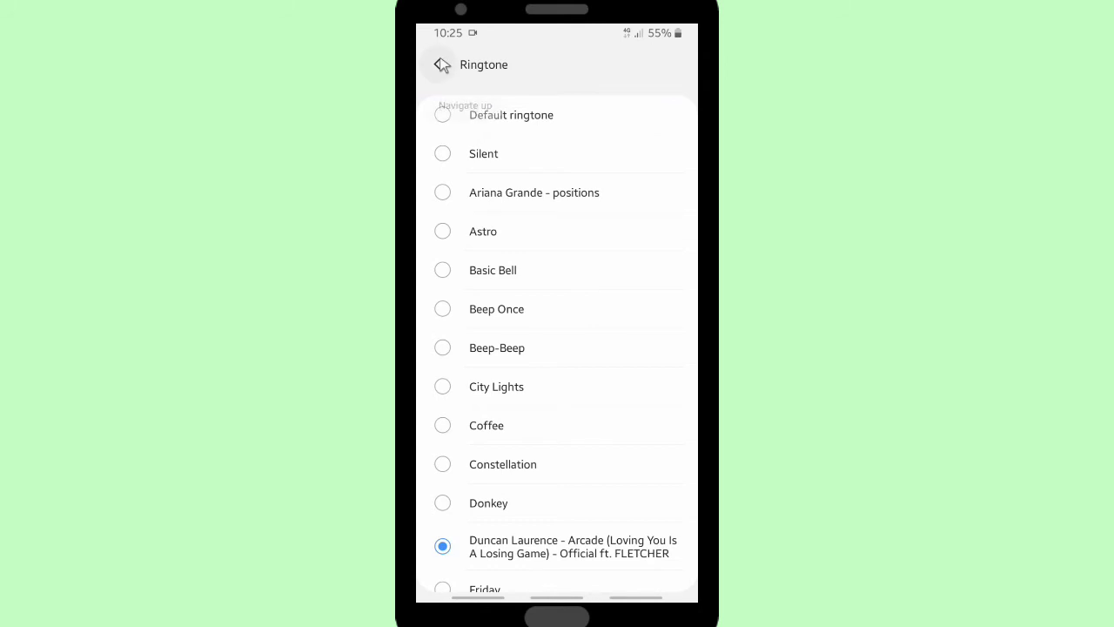
pyautogui.scroll(-5, 510, 388)
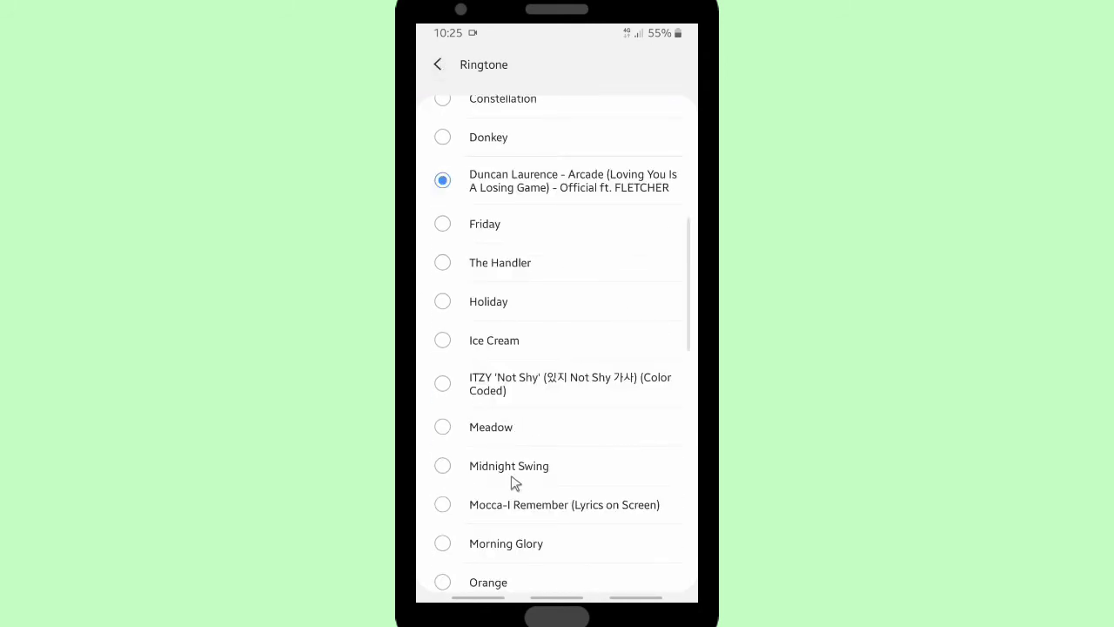
pyautogui.click(547, 393)
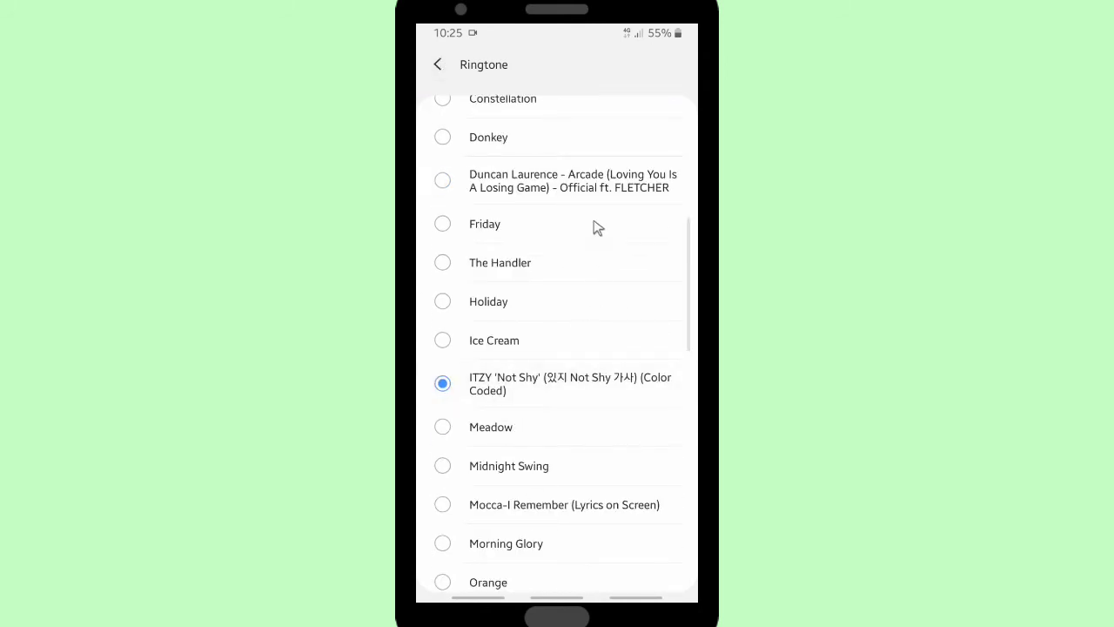
pyautogui.click(438, 66)
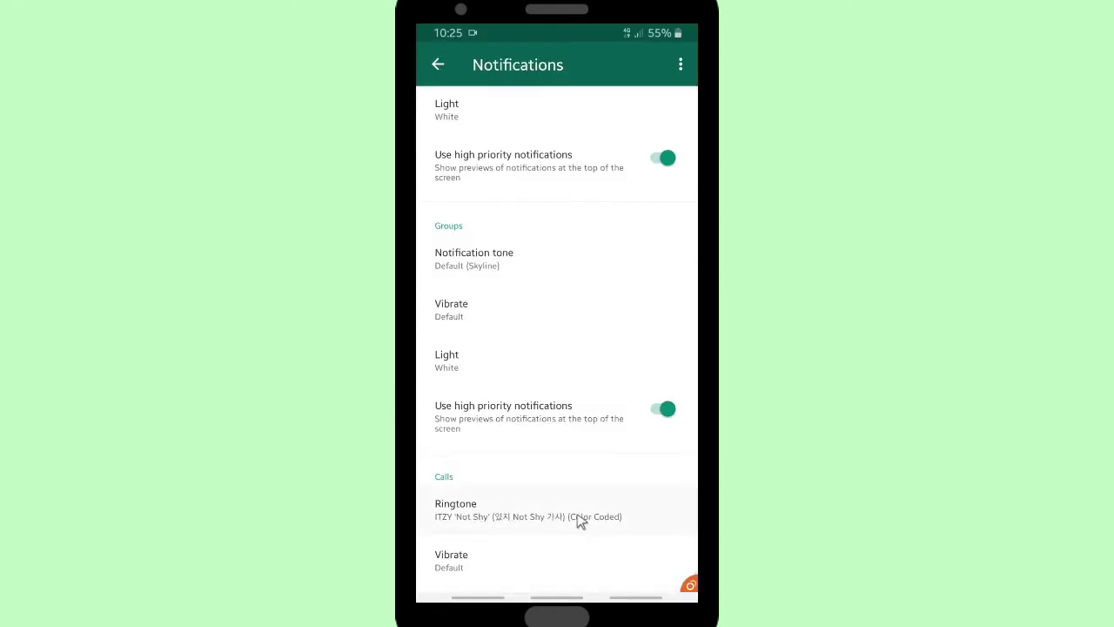
pyautogui.scroll(3, 571, 378)
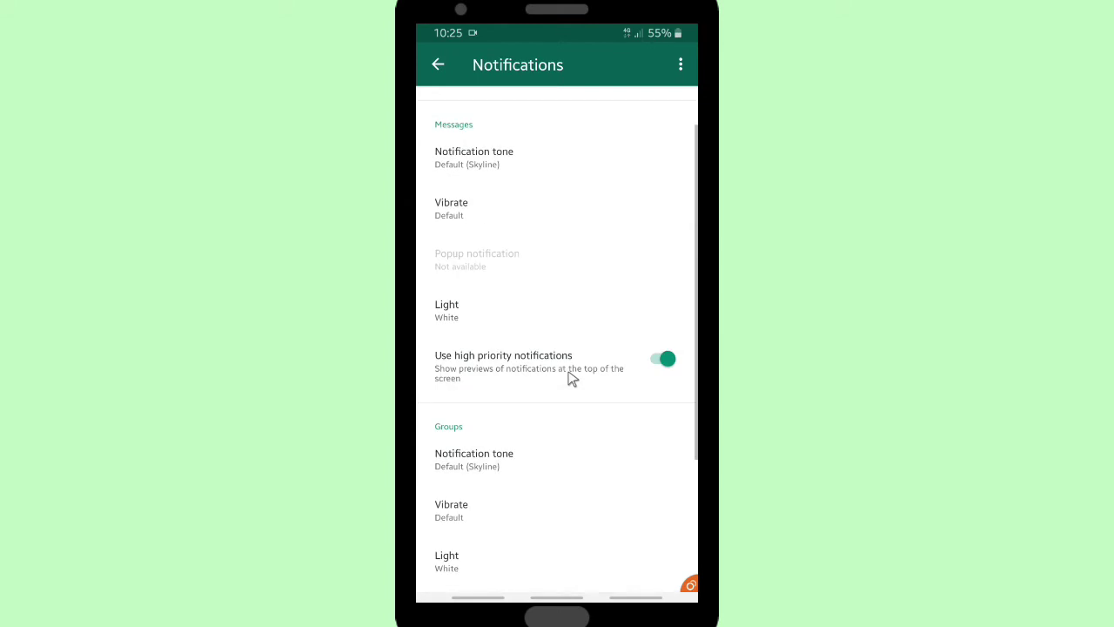
pyautogui.click(503, 164)
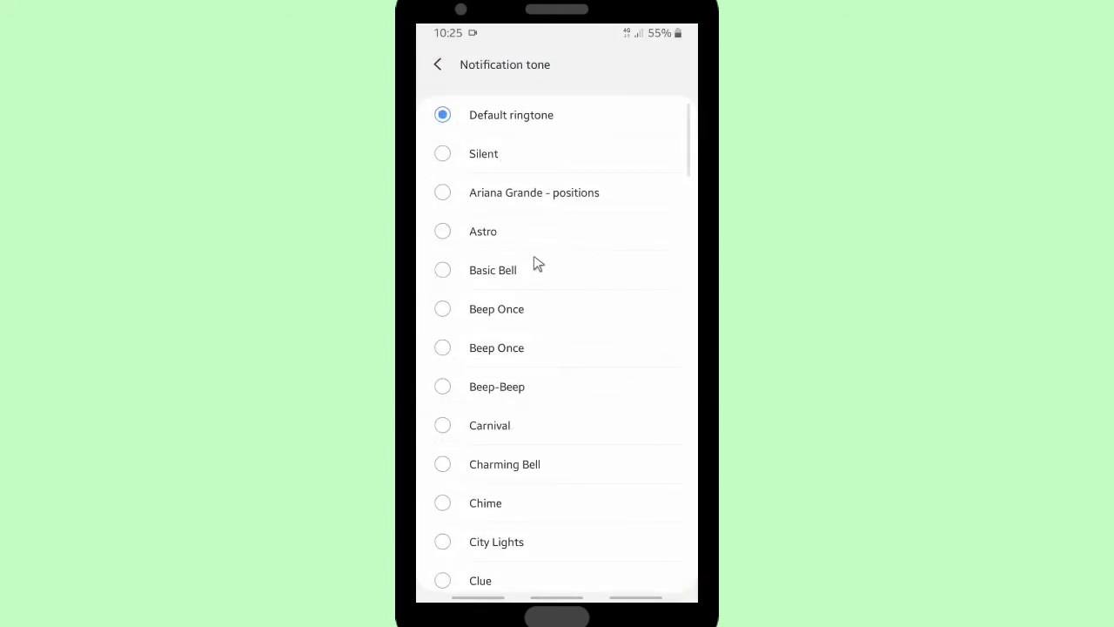
pyautogui.scroll(-10, 535, 340)
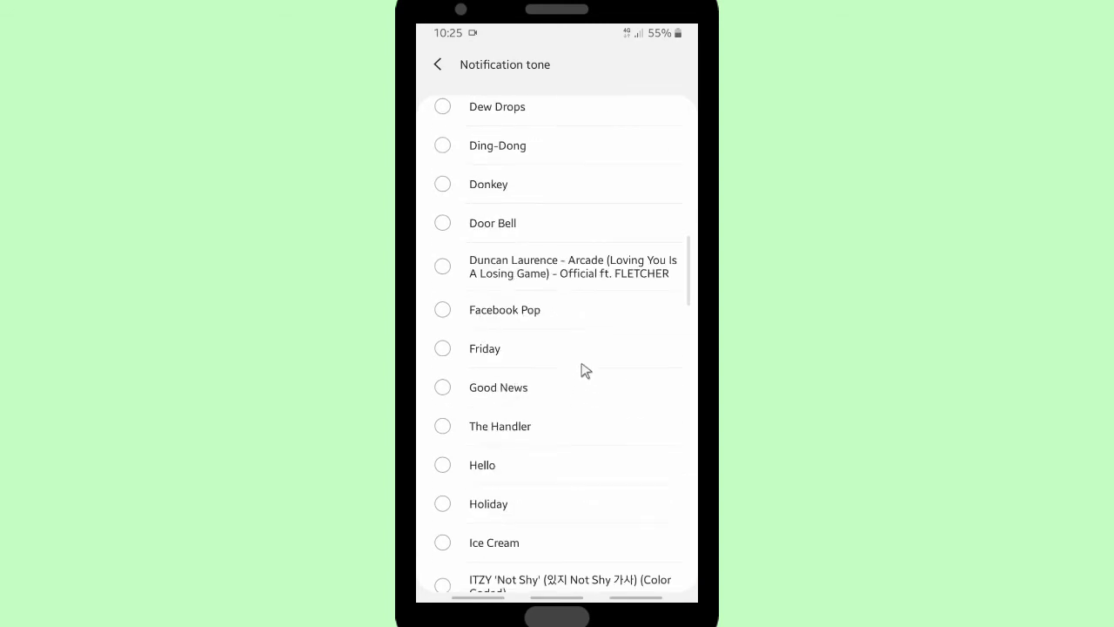
pyautogui.scroll(-10, 541, 544)
pyautogui.click(442, 67)
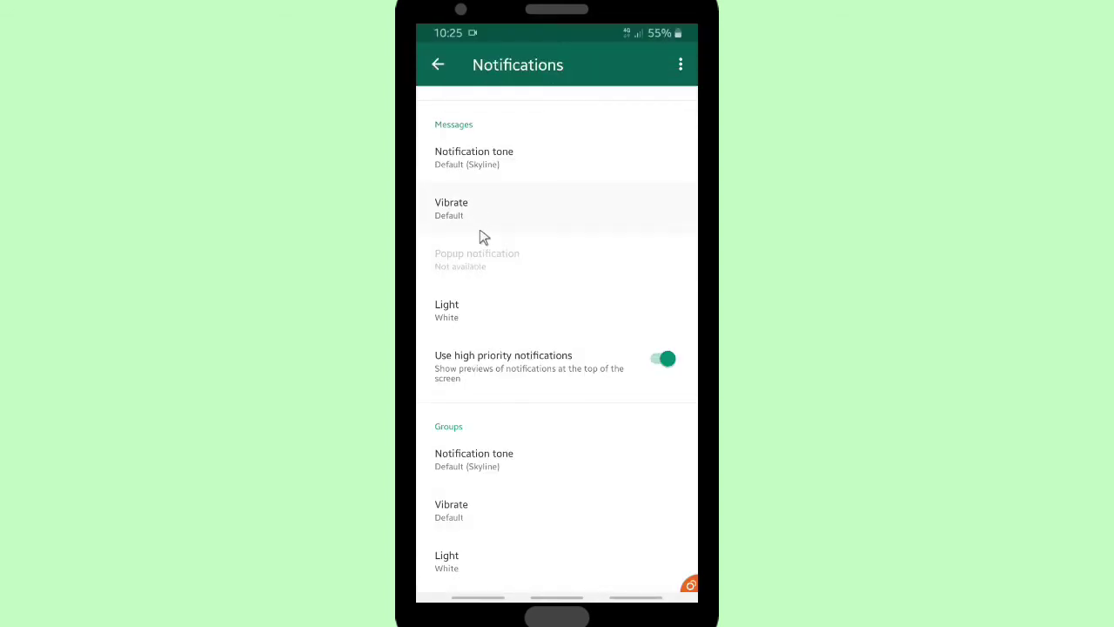
pyautogui.scroll(-2, 458, 440)
pyautogui.click(512, 366)
pyautogui.scroll(-10, 512, 375)
pyautogui.scroll(-5, 525, 348)
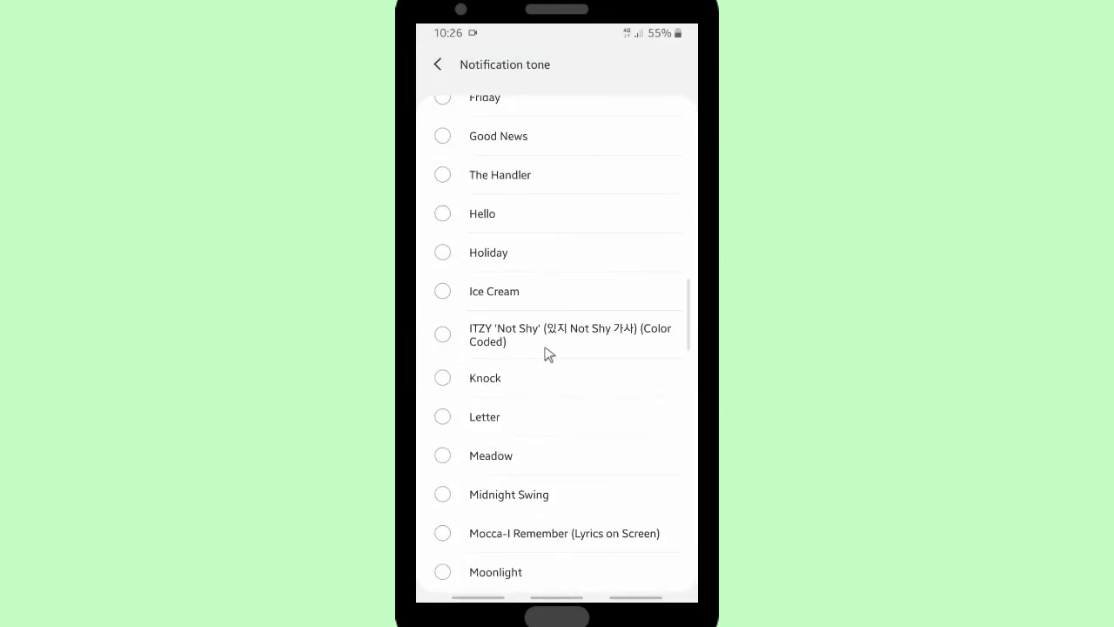
pyautogui.scroll(-5, 567, 534)
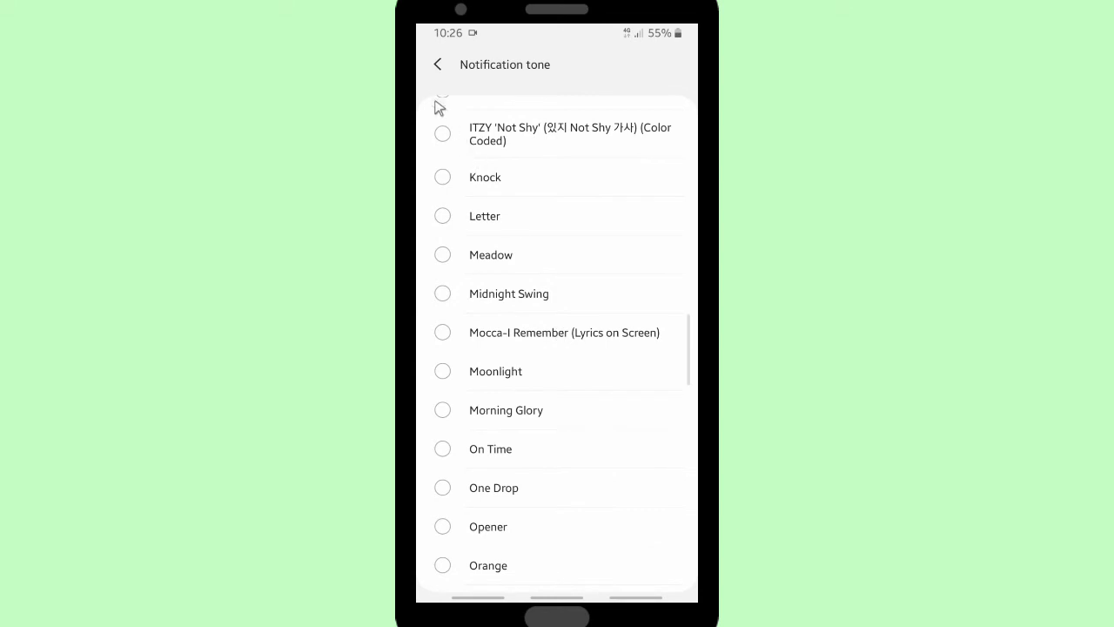
pyautogui.click(441, 66)
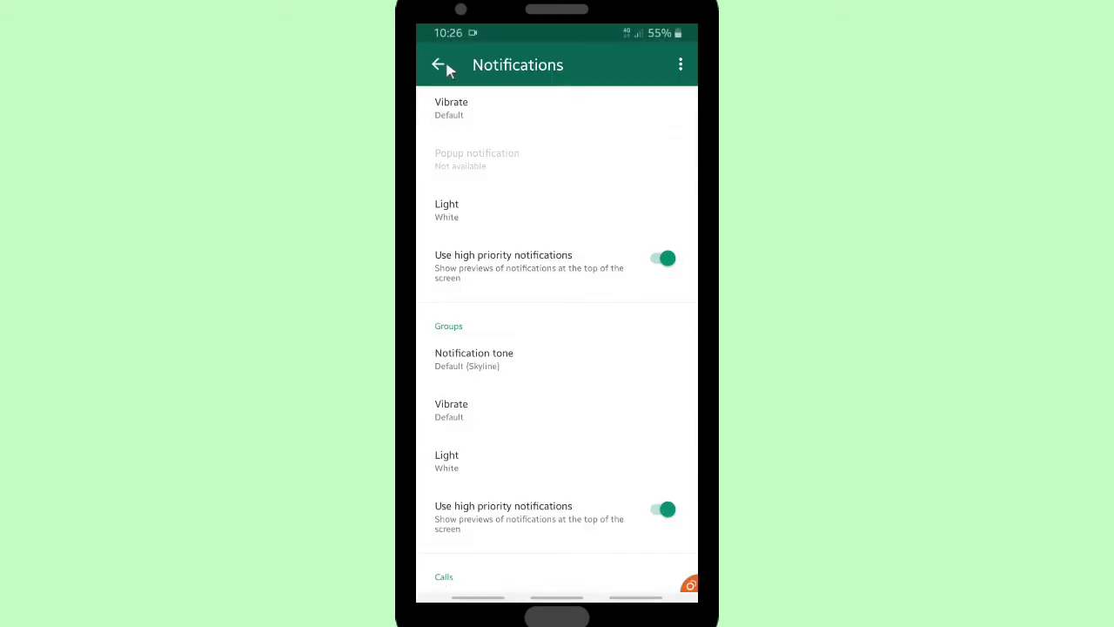
# - Back out of WhatsApp's settings and close WhatsApp to the home screen
pyautogui.click(444, 65)
pyautogui.click(445, 66)
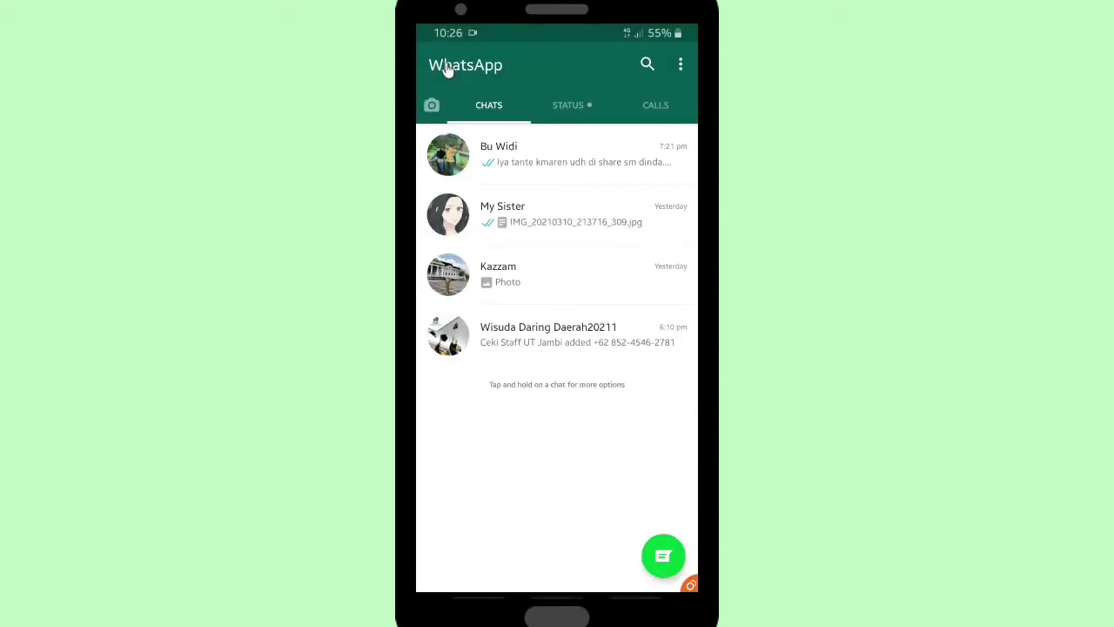
pyautogui.moveTo(546, 600); pyautogui.dragTo(554, 424)
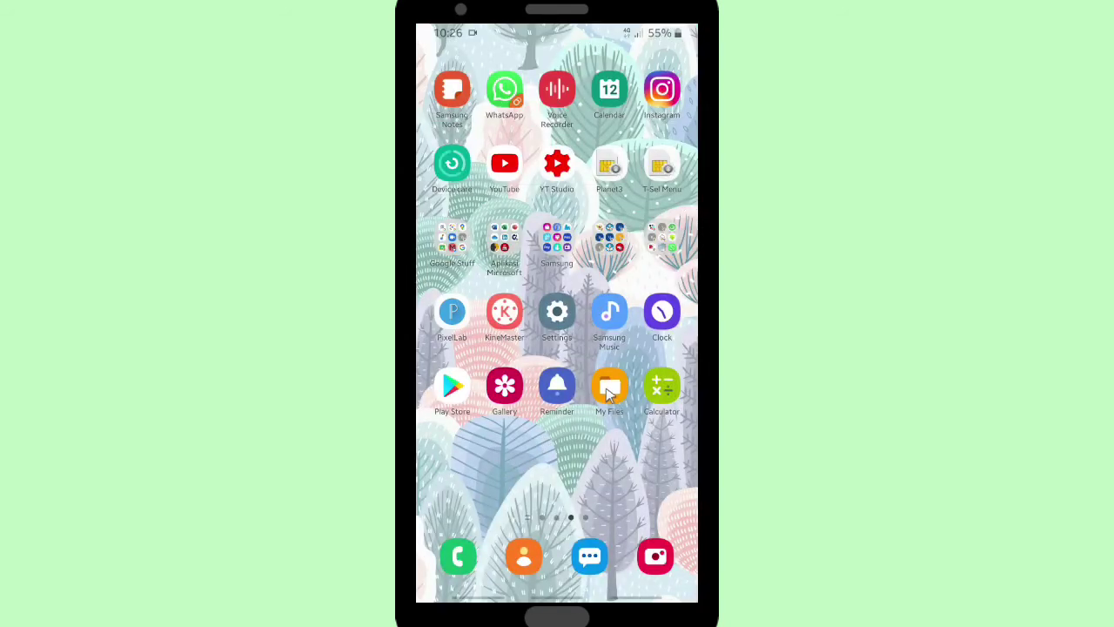
# - In My Files, create a folder named 'Media' on internal storage
pyautogui.click(610, 394)
pyautogui.click(577, 306)
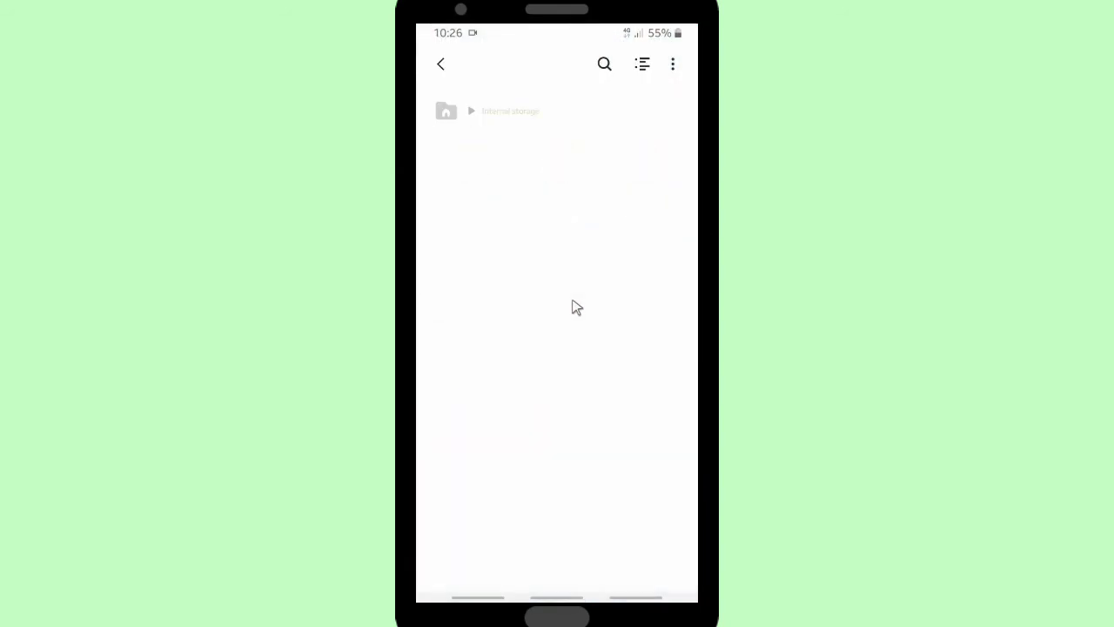
pyautogui.click(522, 268)
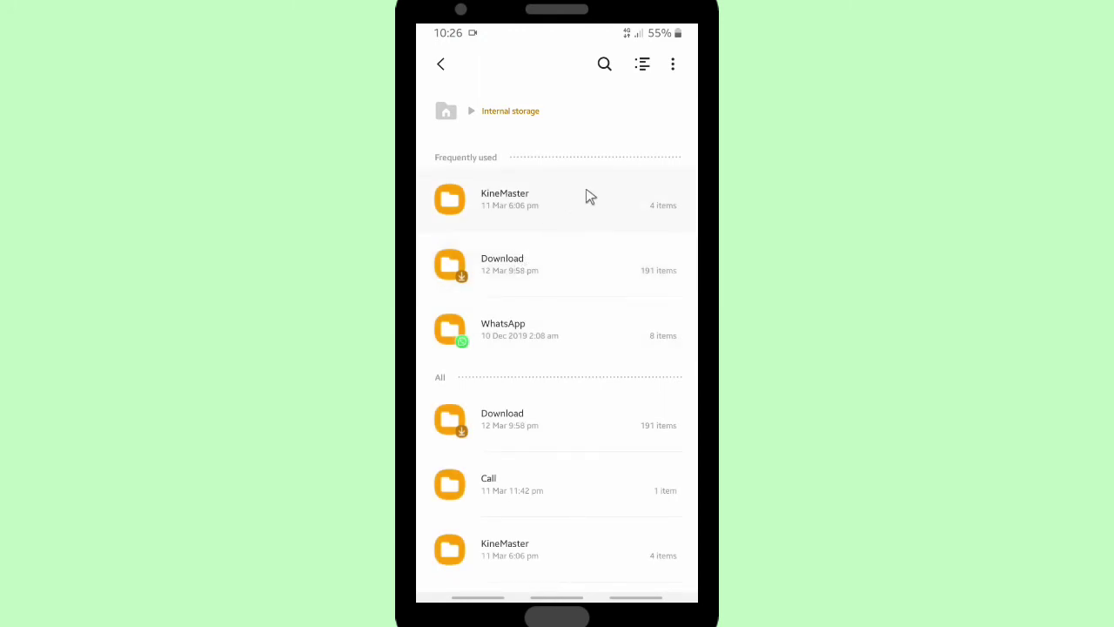
pyautogui.click(674, 65)
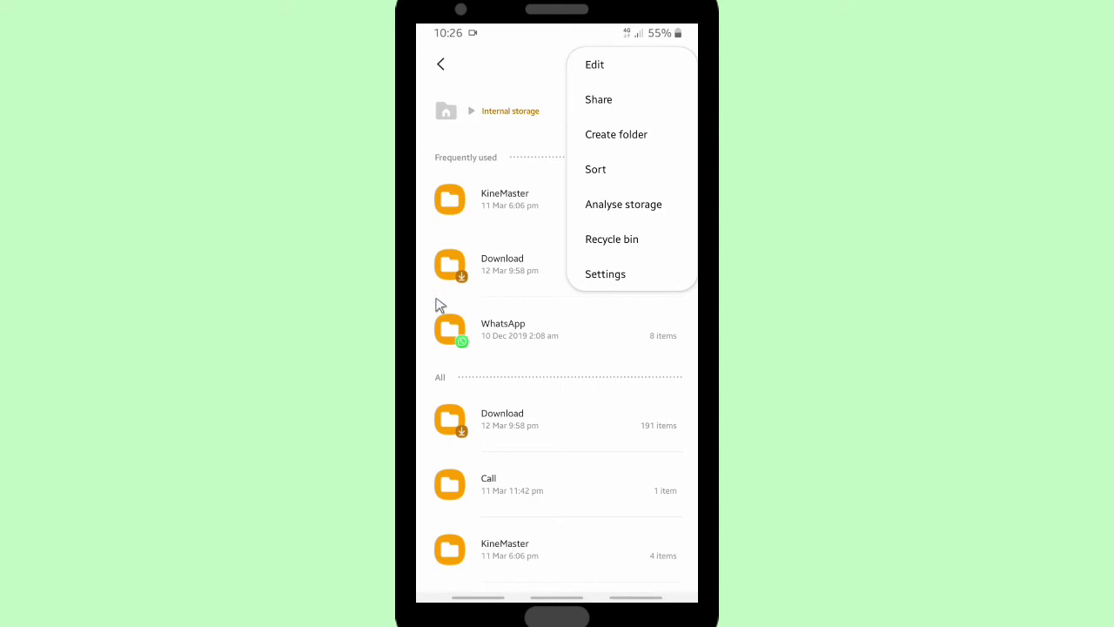
pyautogui.click(606, 136)
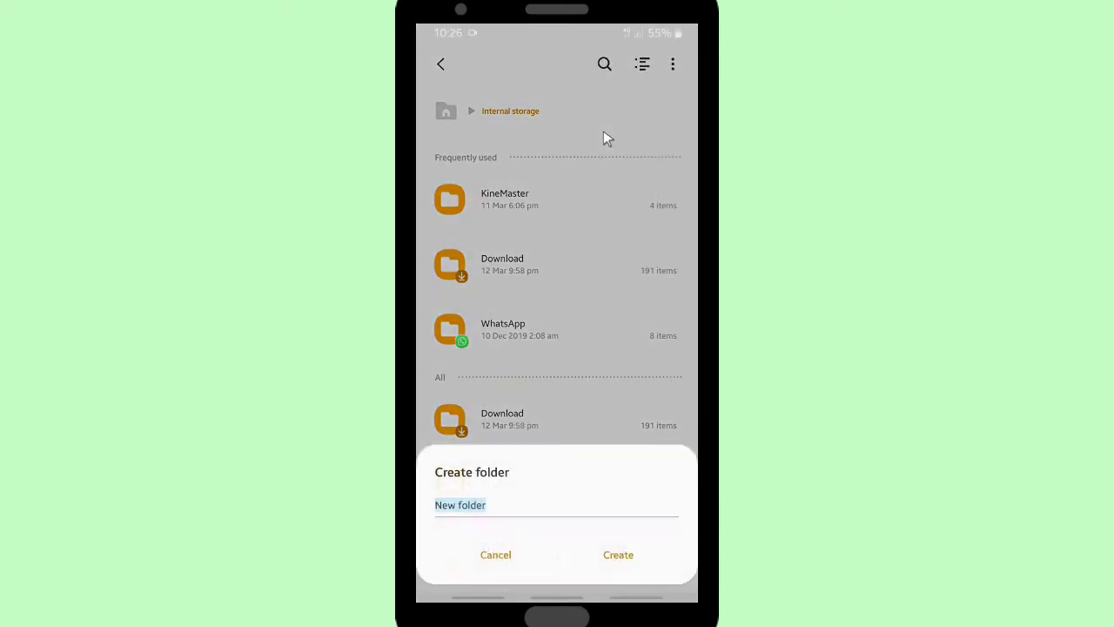
pyautogui.write('Media')
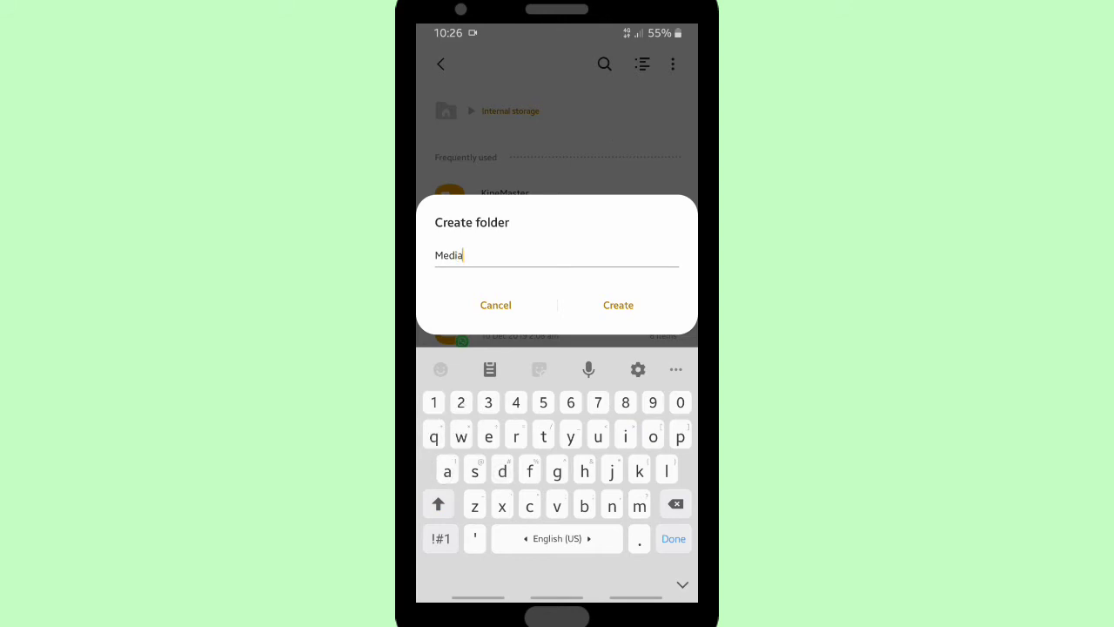
pyautogui.click(614, 305)
# - Open the new Media folder and start creating a subfolder named 'Ringtones'
pyautogui.click(547, 180)
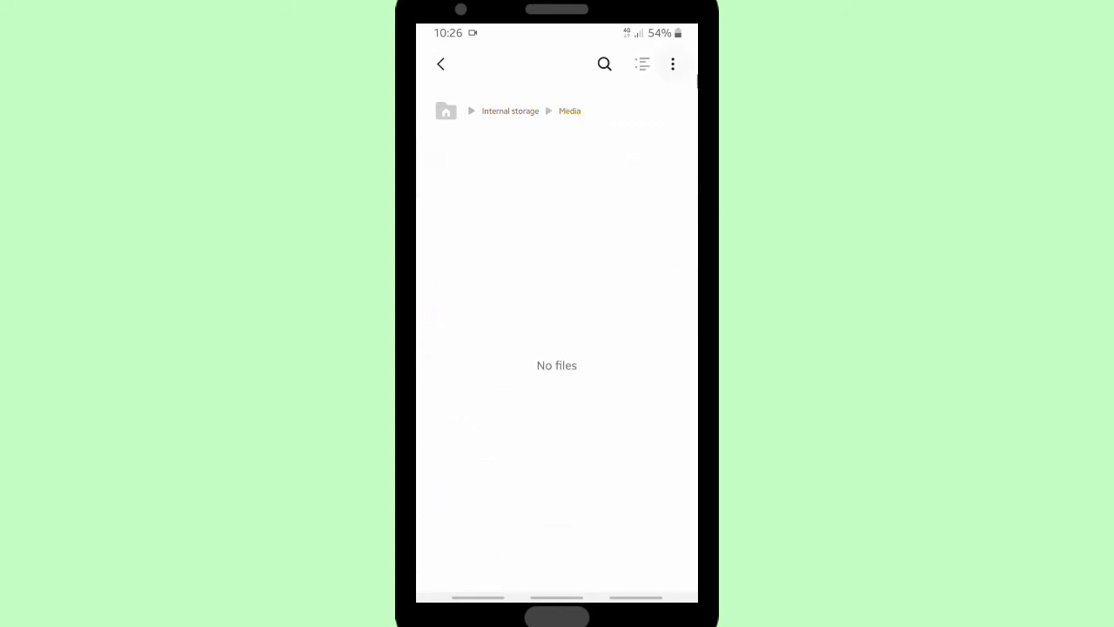
pyautogui.click(673, 66)
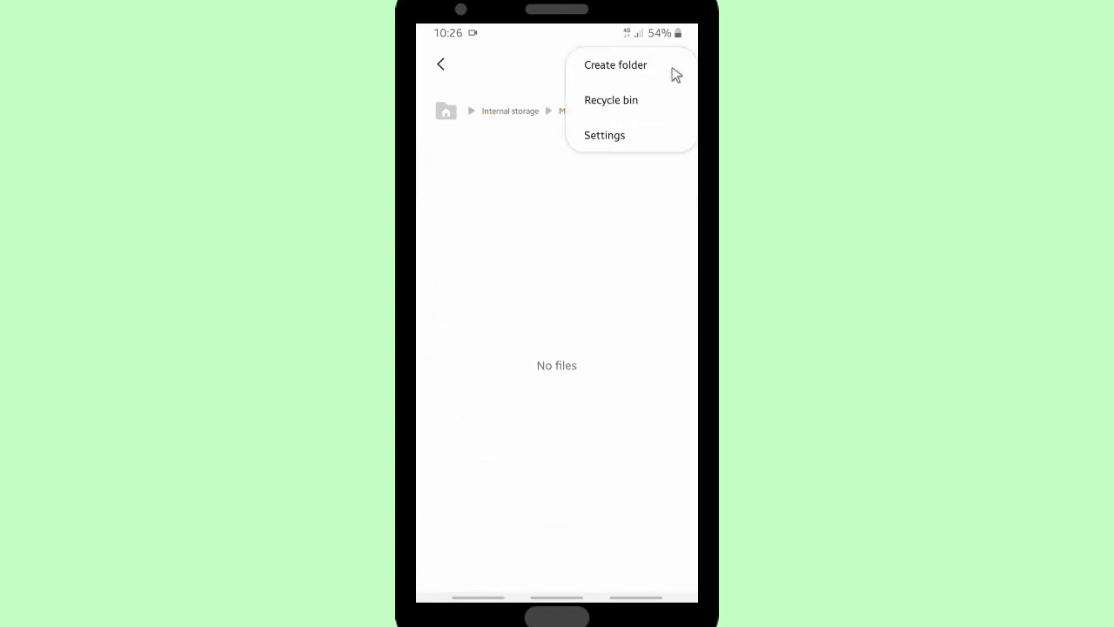
pyautogui.click(621, 73)
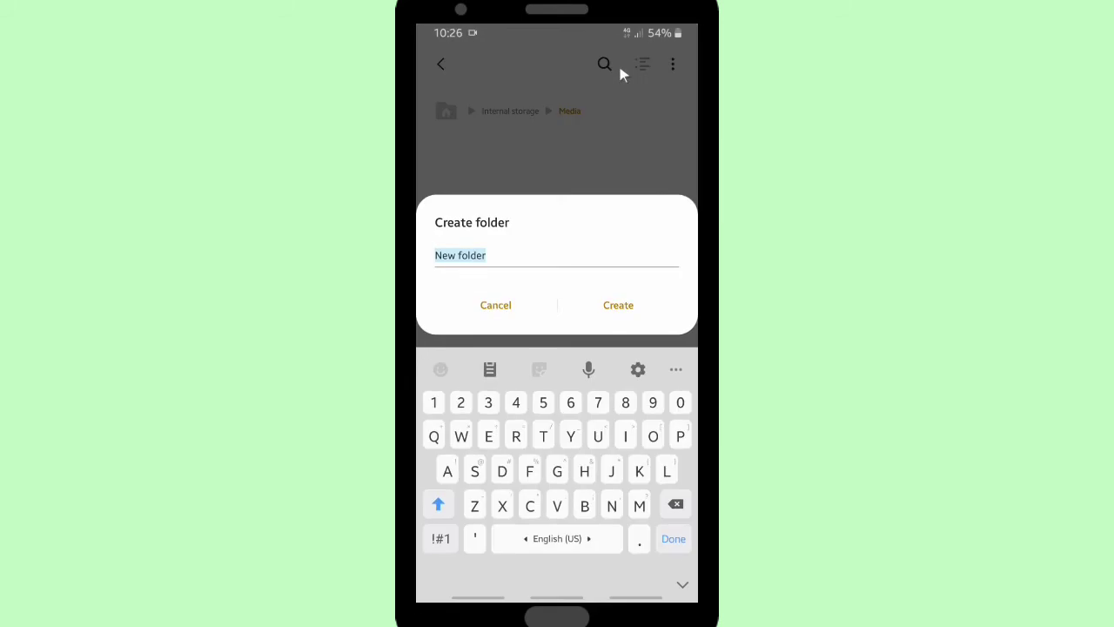
pyautogui.write('Ring')
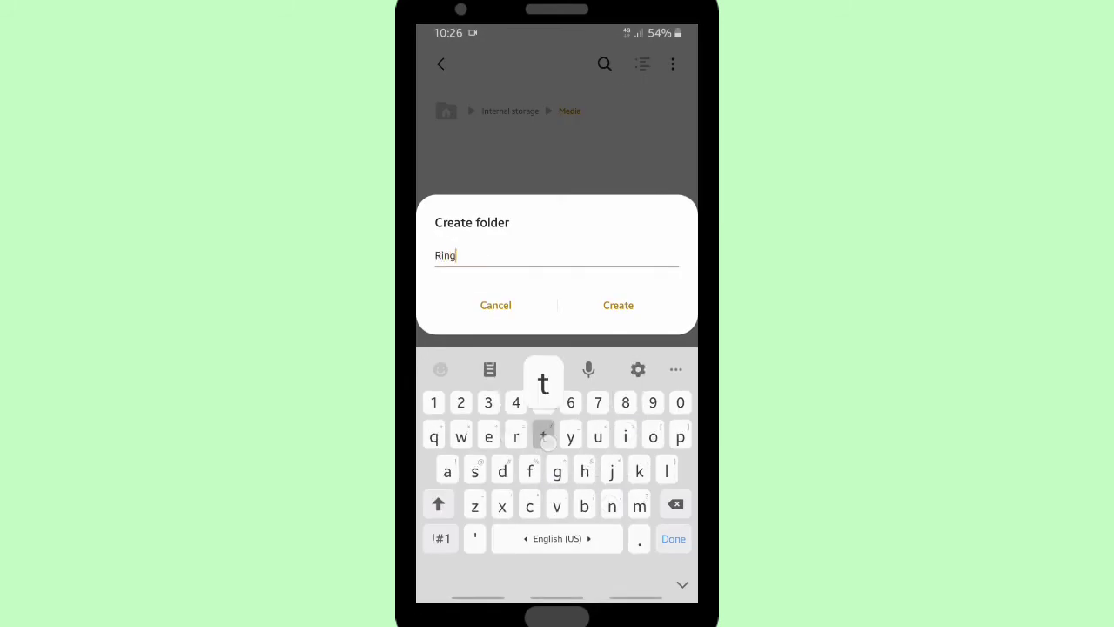
pyautogui.write('tones')
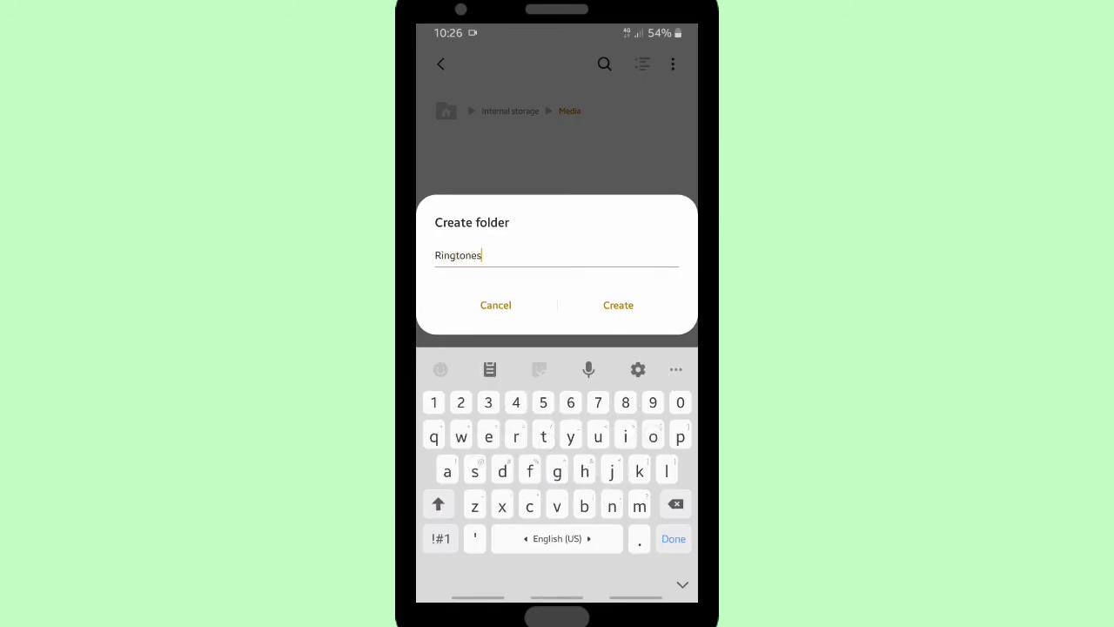